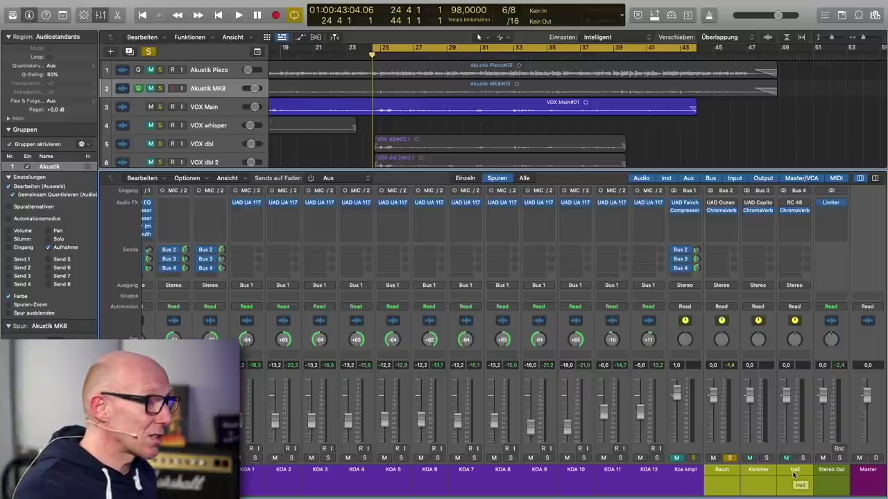
Examine the Room reverb type and settings of the Raum channel's ChromaVerb and listen to the soloed room return
{"action": "left_click", "coordinate": [721, 211]}
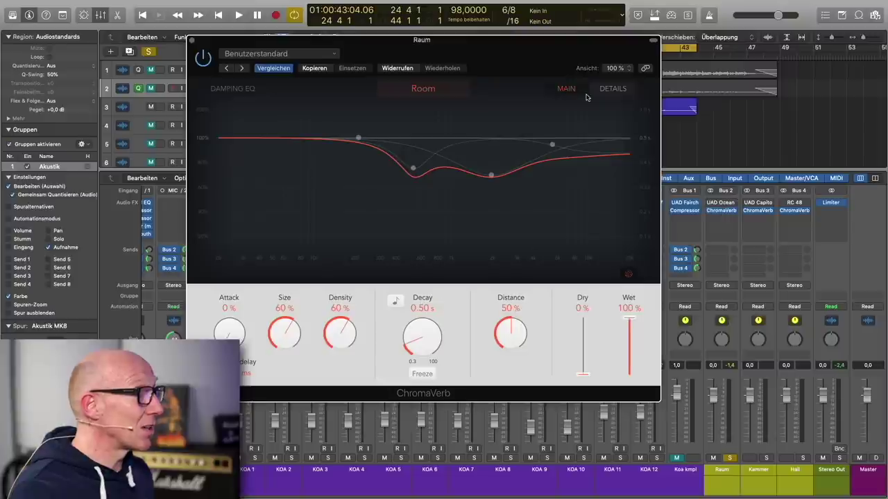
{"action": "left_click_drag", "start_coordinate": [521, 50], "coordinate": [502, 39]}
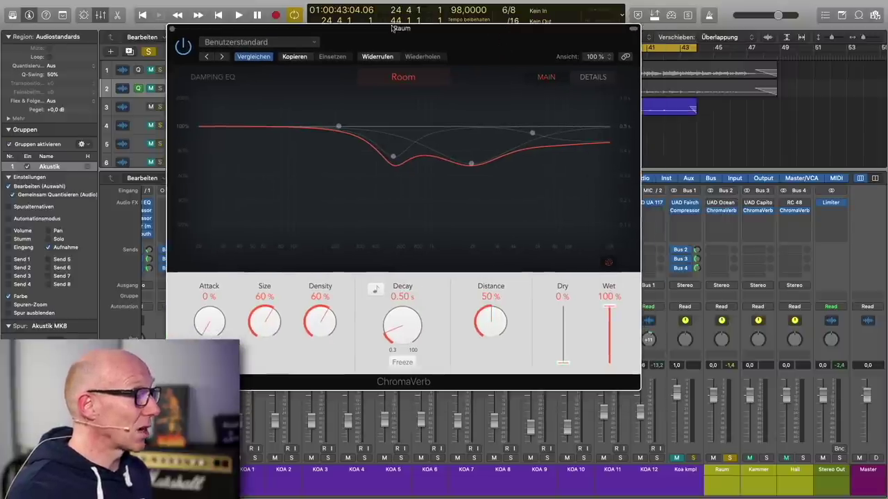
{"action": "left_click_drag", "start_coordinate": [446, 32], "coordinate": [470, 28]}
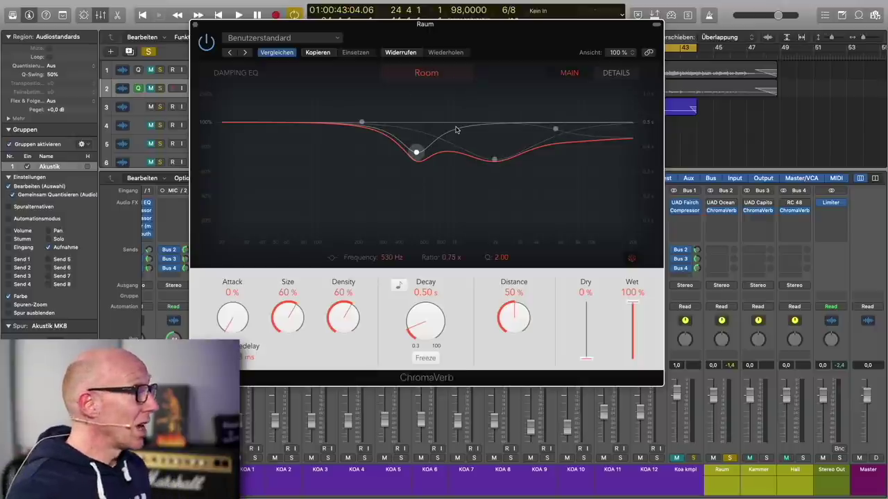
{"action": "left_click", "coordinate": [426, 75]}
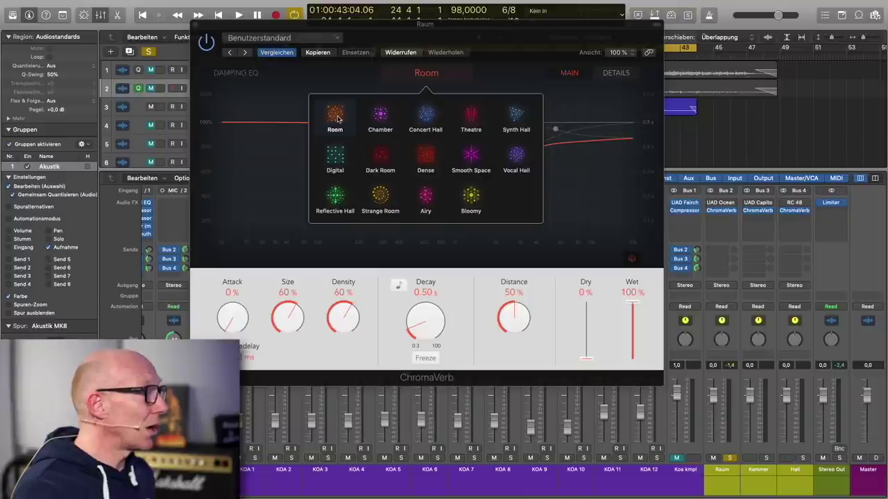
{"action": "left_click", "coordinate": [425, 75]}
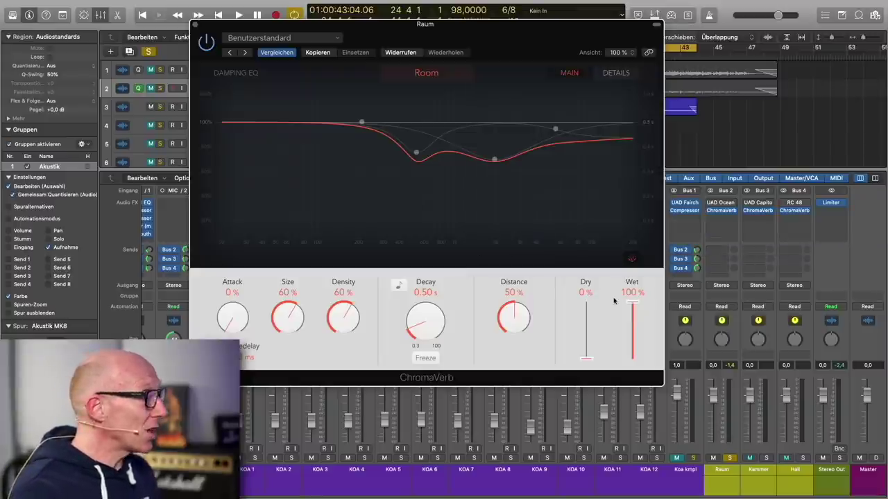
{"action": "left_click_drag", "start_coordinate": [506, 40], "coordinate": [534, 45]}
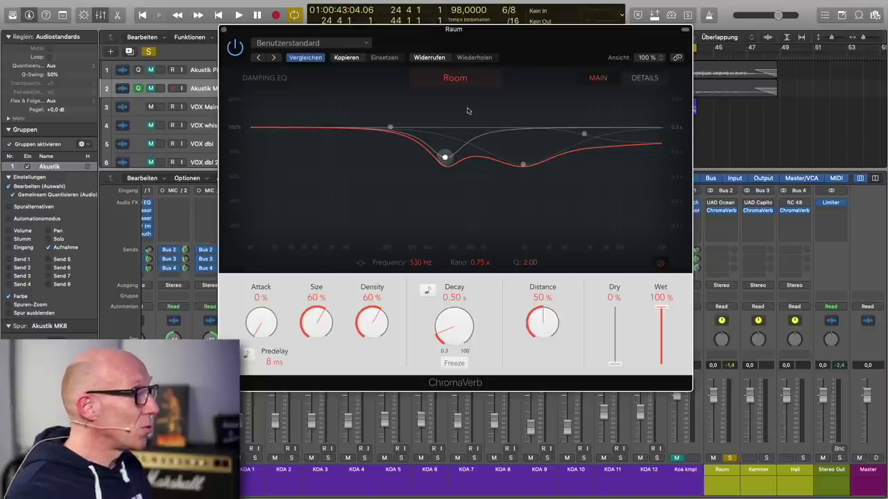
{"action": "key", "text": "space"}
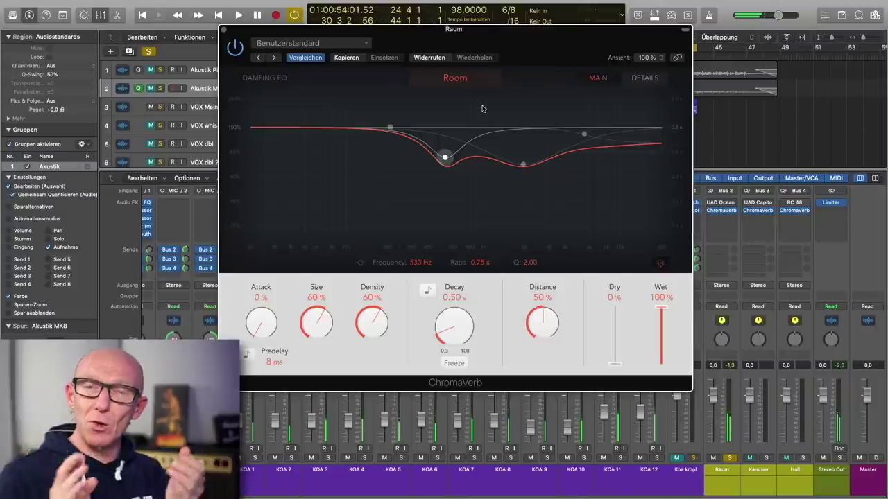
{"action": "left_click", "coordinate": [224, 30]}
Solo the Kammer return instead, inspect its ChromaVerb's Chamber type and settings, and audition the reverb
{"action": "left_click", "coordinate": [766, 458]}
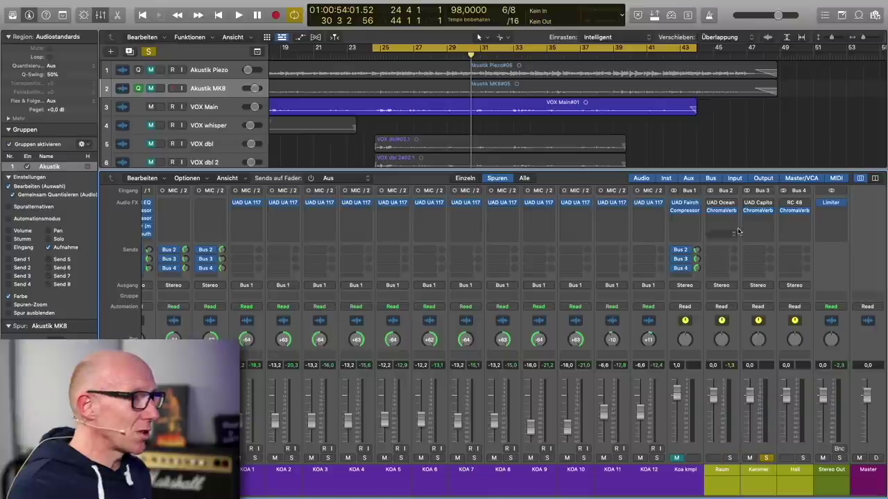
{"action": "left_click", "coordinate": [759, 214]}
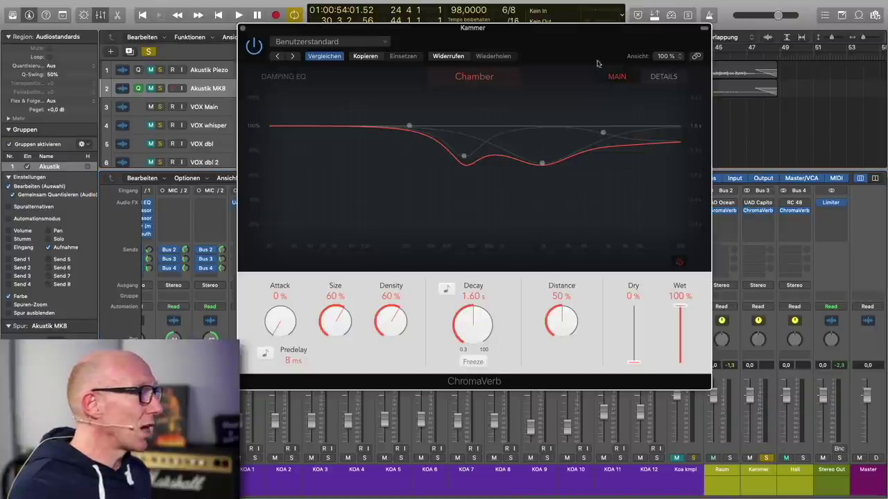
{"action": "left_click_drag", "start_coordinate": [586, 43], "coordinate": [543, 32]}
{"action": "left_click", "coordinate": [435, 62]}
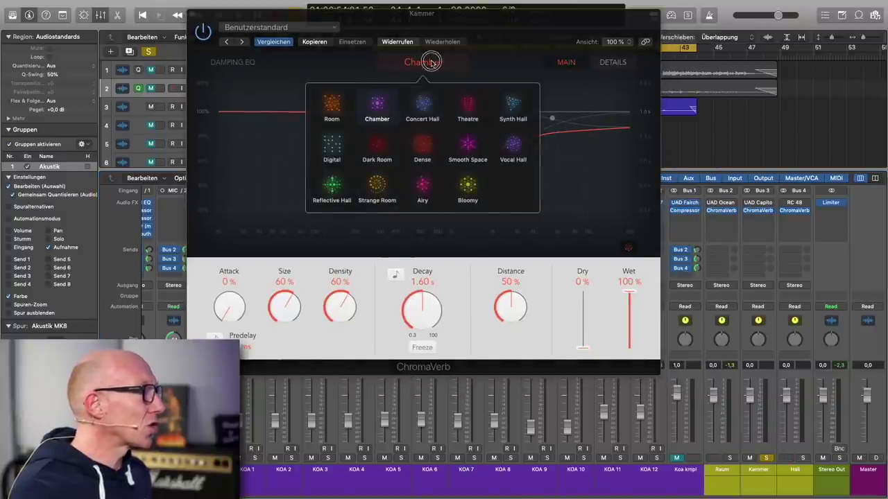
{"action": "left_click", "coordinate": [430, 63]}
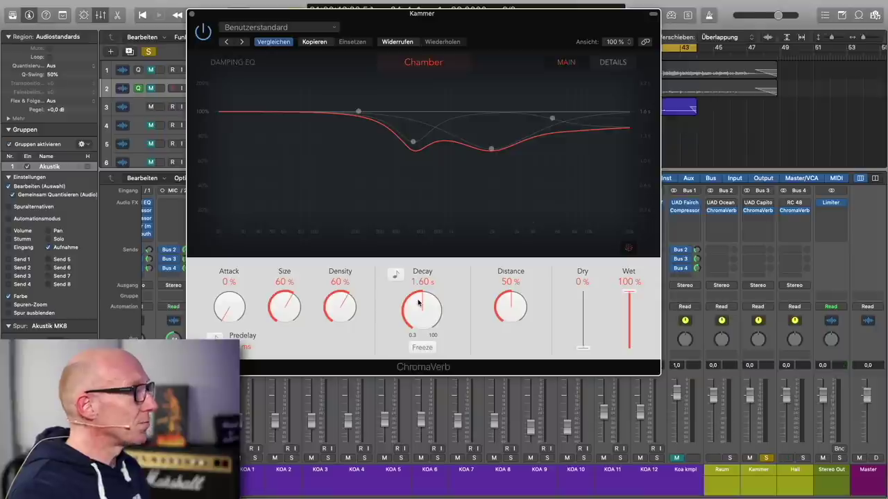
{"action": "key", "text": "space"}
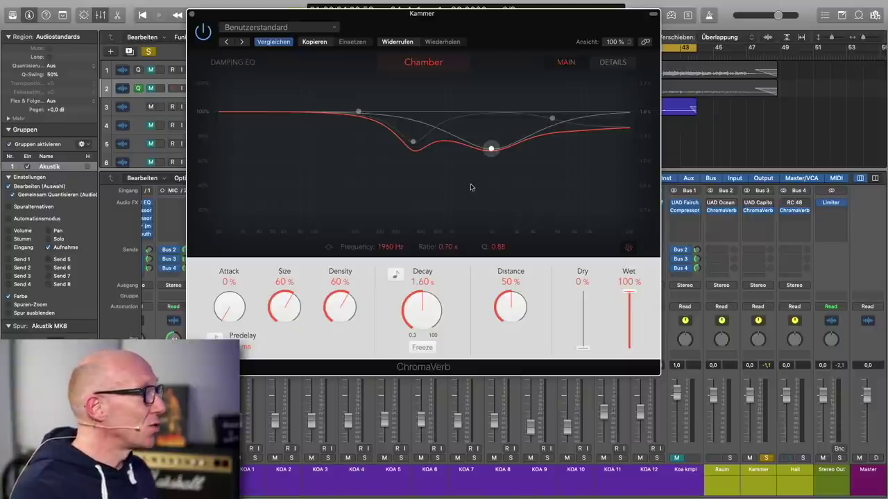
{"action": "left_click", "coordinate": [192, 14]}
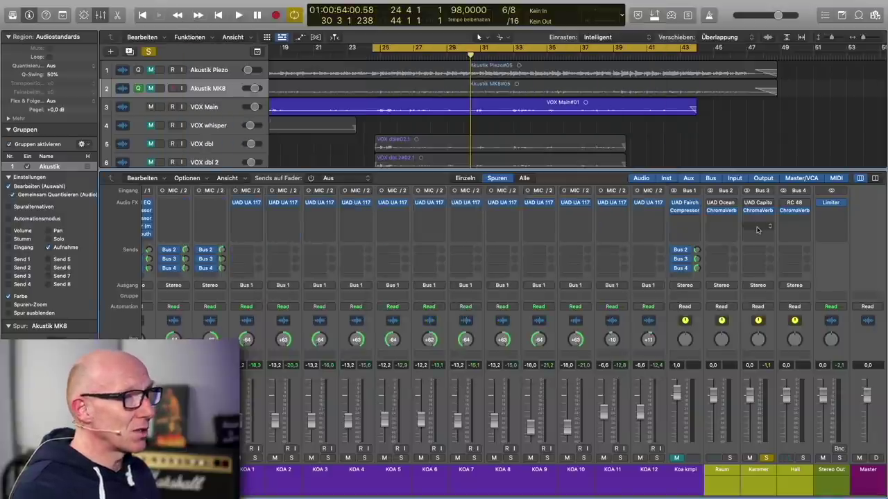
Solo the Hall return to inspect and audition its ChromaVerb's Concert Hall reverb, and release the solo
{"action": "left_click", "coordinate": [803, 458]}
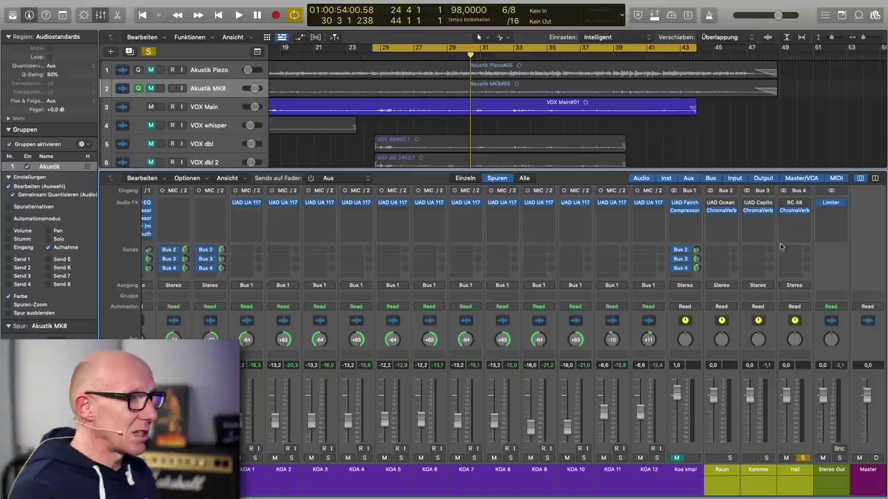
{"action": "left_click", "coordinate": [795, 211]}
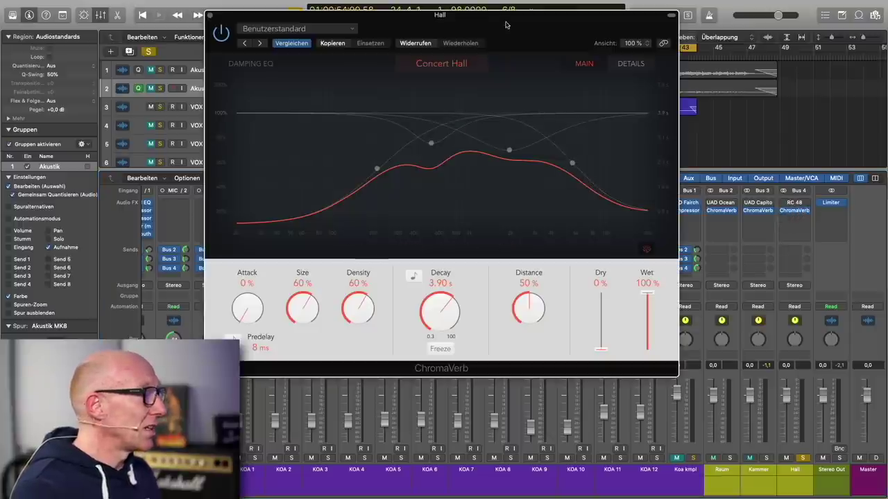
{"action": "left_click", "coordinate": [458, 64]}
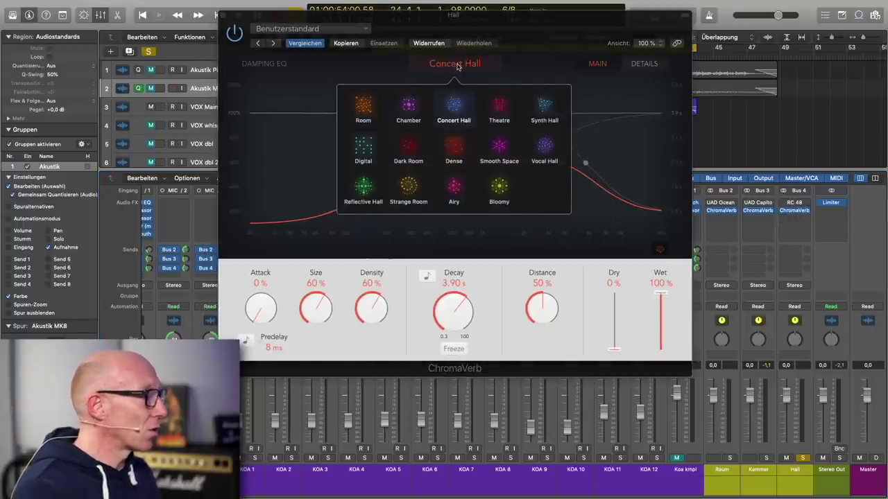
{"action": "left_click", "coordinate": [458, 67]}
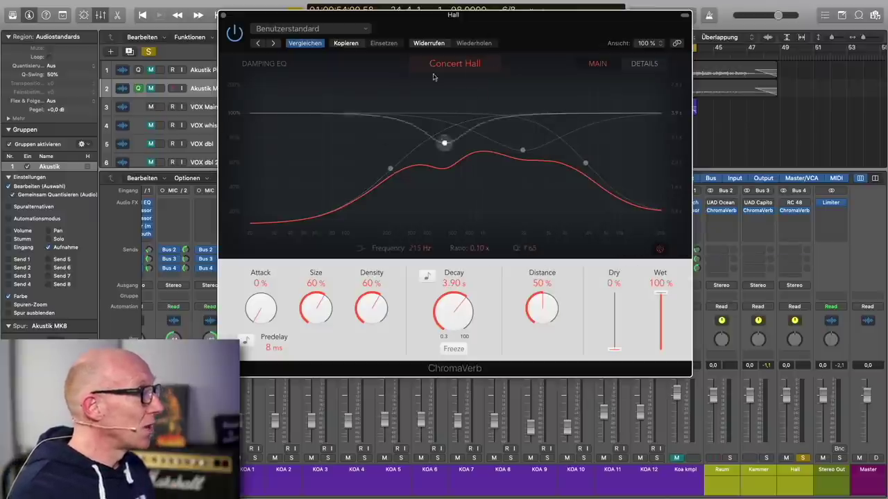
{"action": "left_click_drag", "start_coordinate": [519, 26], "coordinate": [505, 25]}
{"action": "key", "text": "space"}
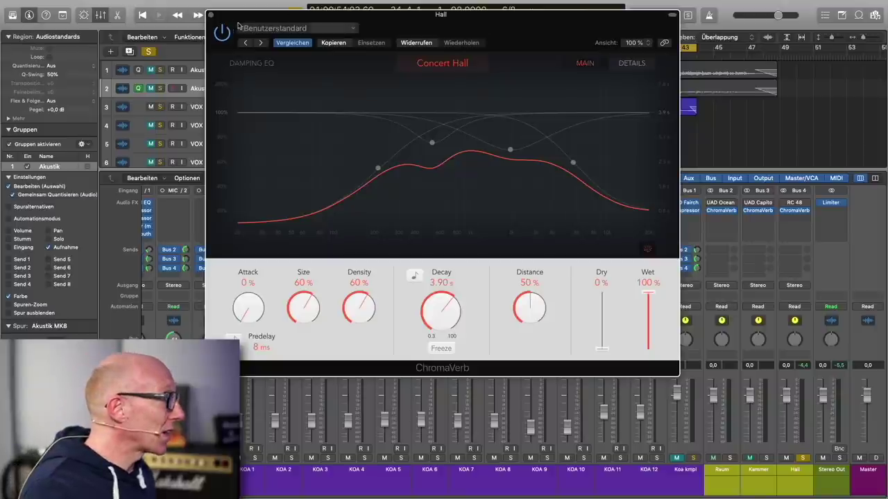
{"action": "left_click", "coordinate": [212, 15]}
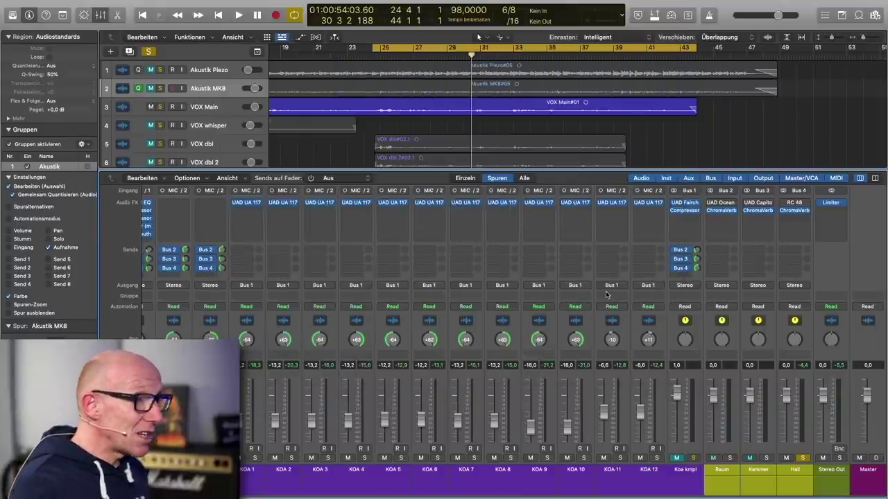
{"action": "left_click", "coordinate": [802, 458]}
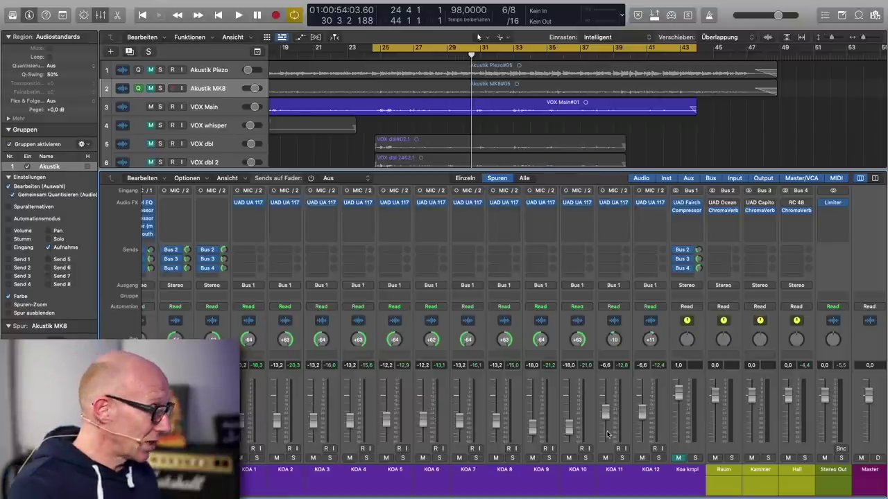
Turn the VOX Main channel's Bus 2, Bus 3 and Bus 4 sends all the way down to -∞
{"action": "scroll", "coordinate": [608, 434], "scroll_direction": "left", "scroll_amount": 5}
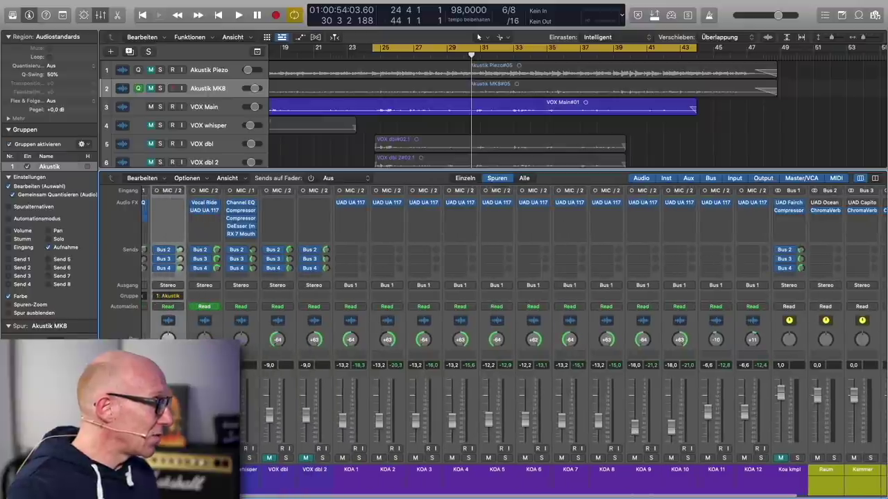
{"action": "left_click", "coordinate": [204, 469]}
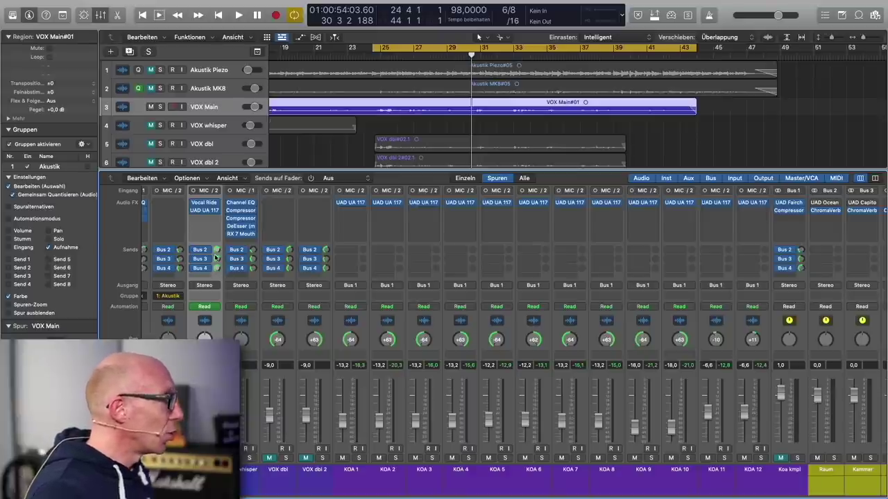
{"action": "left_click_drag", "start_coordinate": [216, 251], "coordinate": [216, 277]}
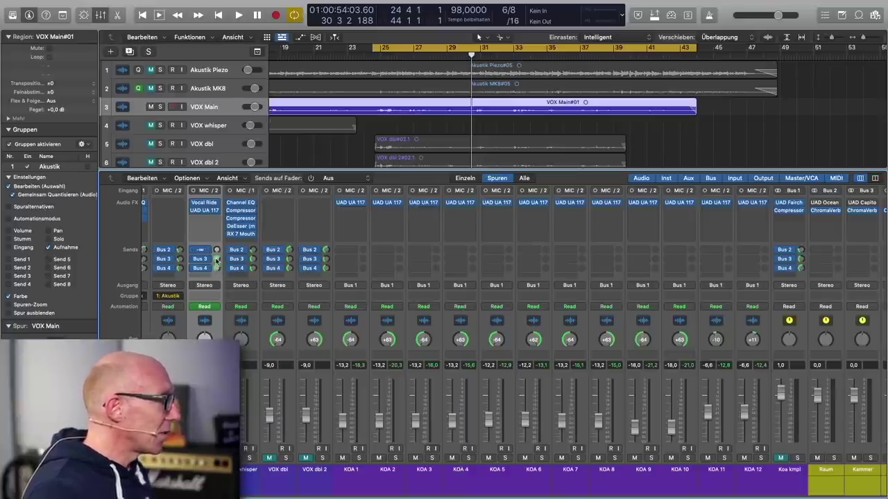
{"action": "left_click_drag", "start_coordinate": [216, 268], "coordinate": [219, 338]}
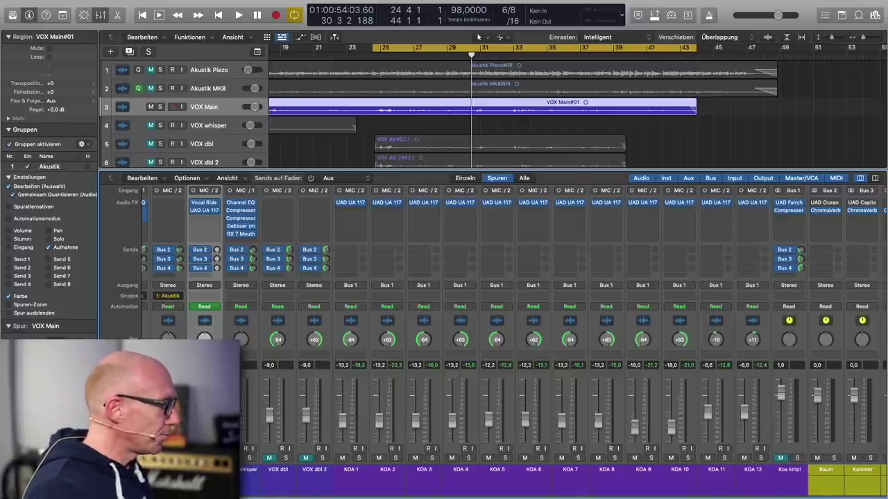
Solo VOX Main and, during playback, raise its Bus 2 send strongly before backing it off to a subtle room level
{"action": "key", "text": "s"}
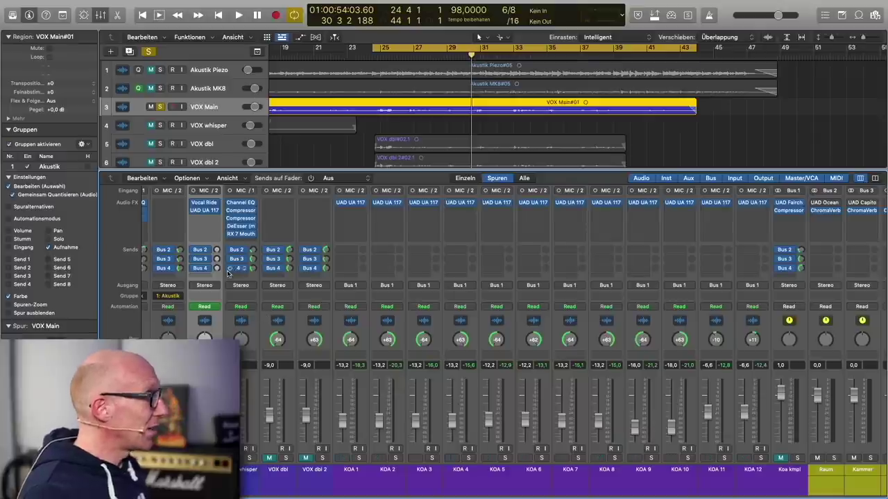
{"action": "key", "text": "space"}
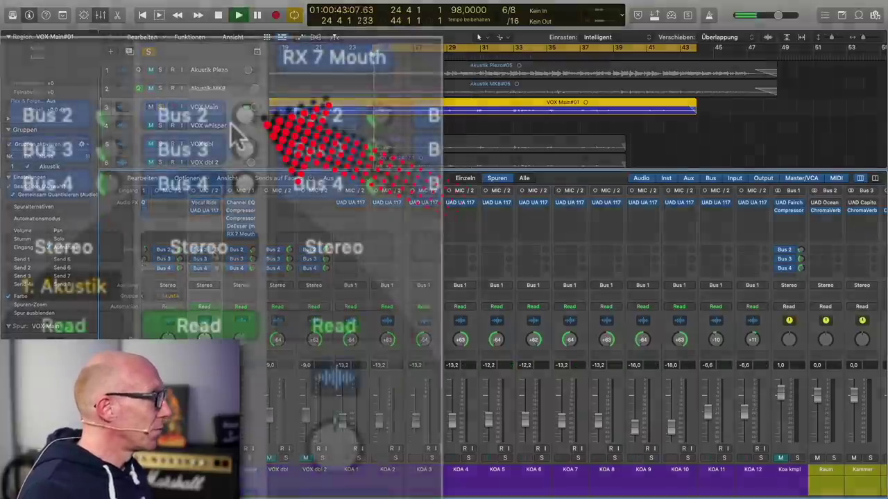
{"action": "left_click", "coordinate": [216, 250]}
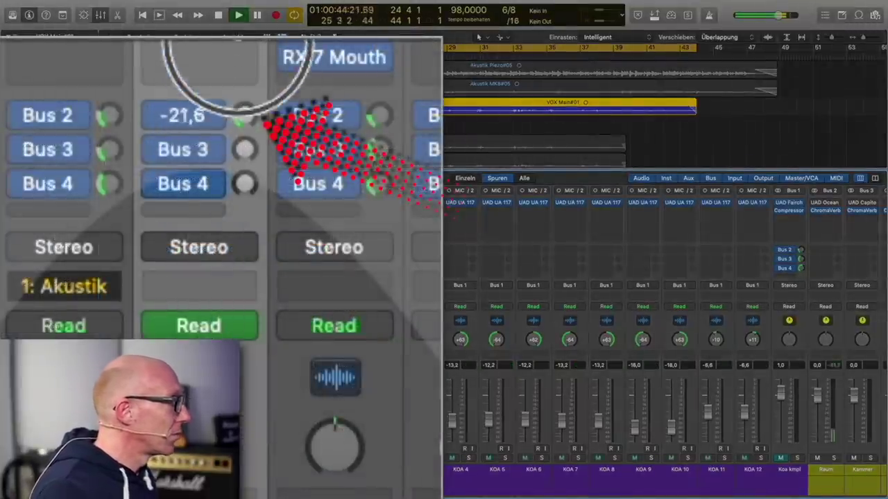
{"action": "left_click_drag", "start_coordinate": [264, 124], "coordinate": [239, 123]}
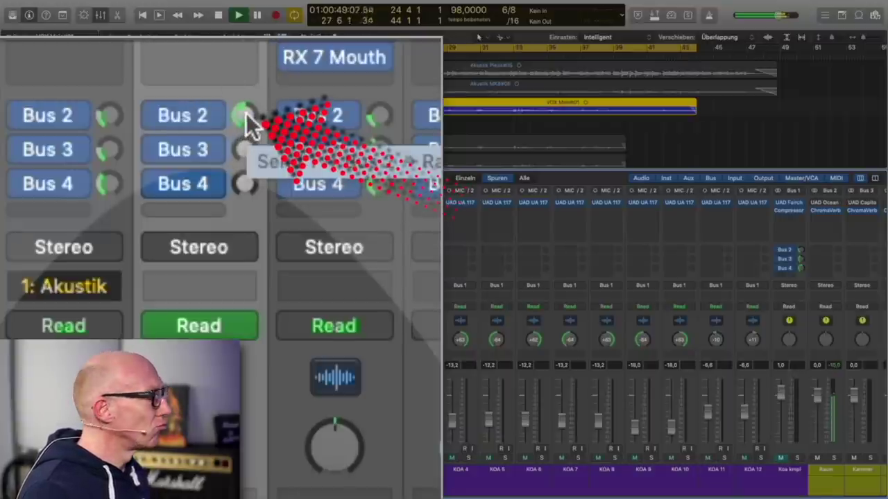
{"action": "left_click_drag", "start_coordinate": [247, 118], "coordinate": [244, 182]}
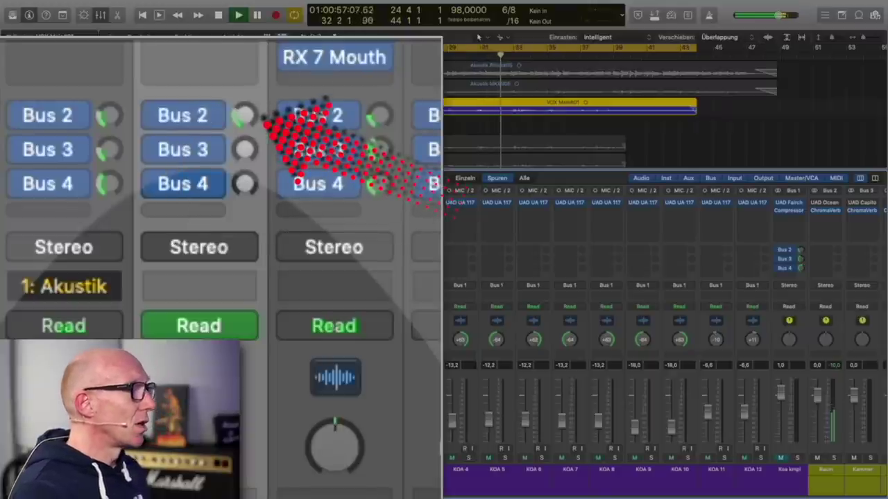
Compare VOX Main with and without room reverb by repeatedly bypassing its Bus 2 send, leaving the send on
{"action": "left_click", "coordinate": [157, 111]}
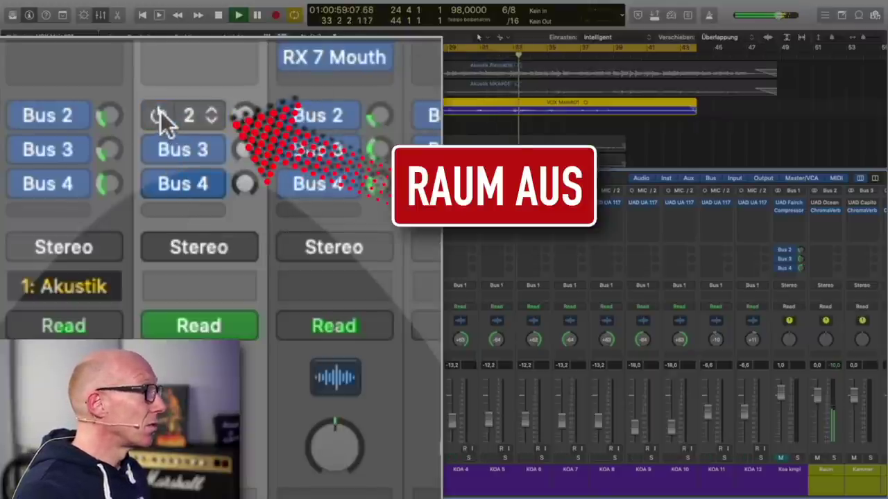
{"action": "left_click", "coordinate": [166, 115]}
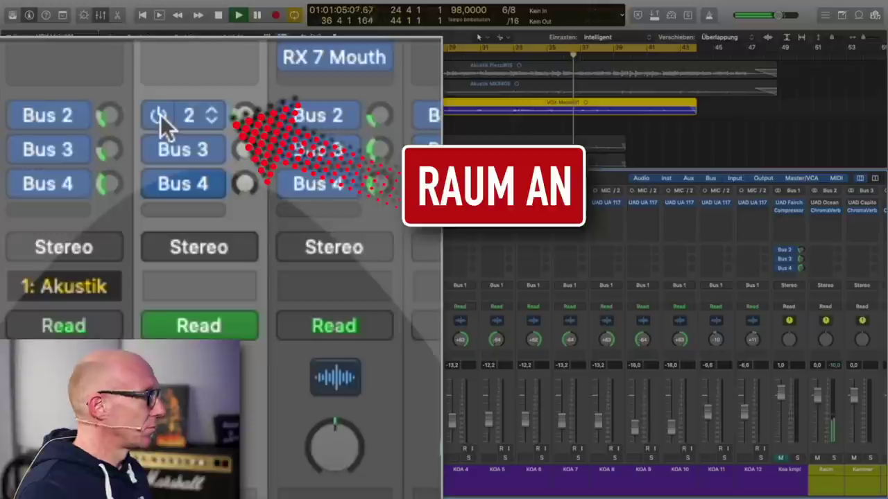
{"action": "left_click", "coordinate": [159, 114]}
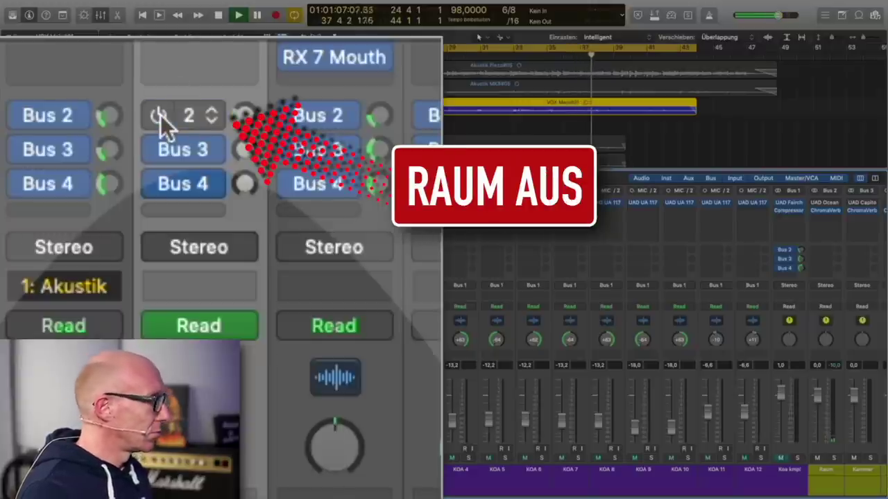
{"action": "left_click", "coordinate": [161, 115]}
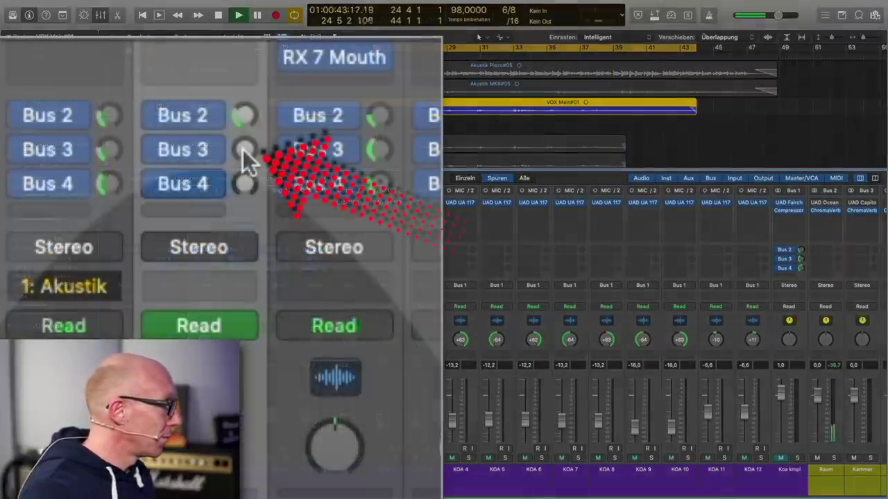
During playback, raise VOX Main's Bus 3 send to the Kammer reverb strongly and back it off to a moderate level
{"action": "left_click", "coordinate": [216, 259]}
{"action": "left_click_drag", "start_coordinate": [242, 149], "coordinate": [243, 135]}
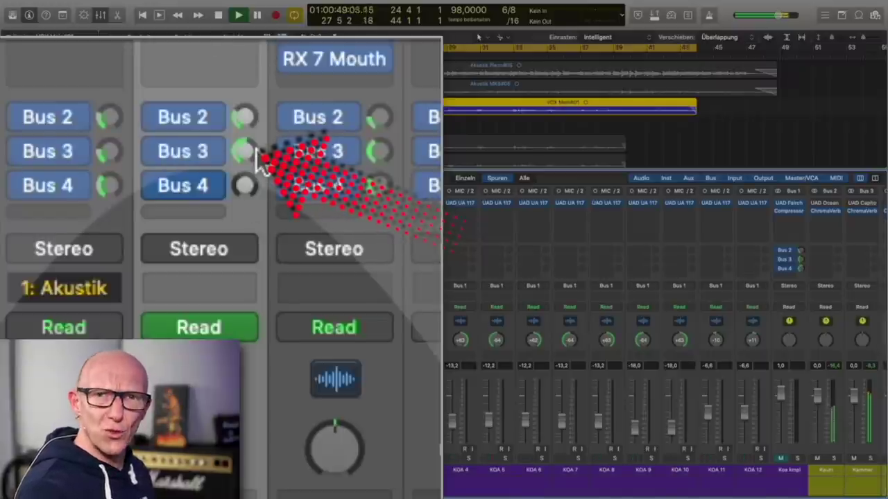
{"action": "left_click_drag", "start_coordinate": [253, 158], "coordinate": [251, 223]}
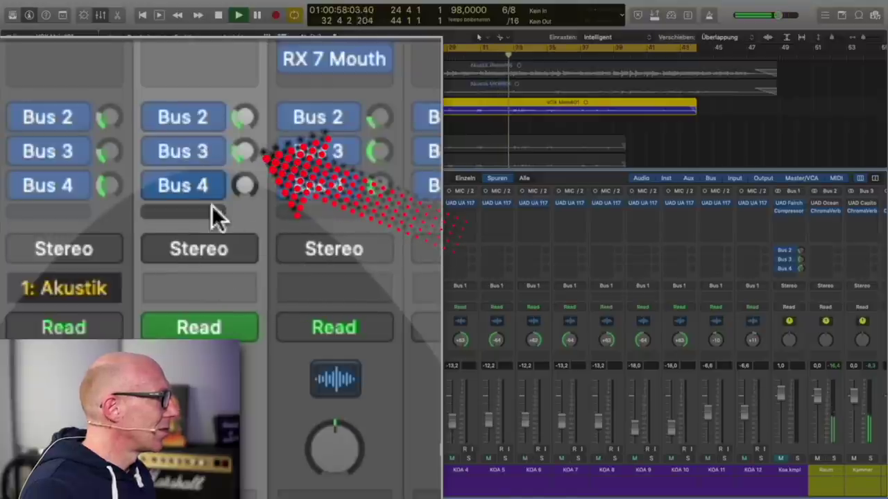
Compare VOX Main with and without the Kammer reverb by bypassing its Bus 3 send during playback, leaving the send on
{"action": "left_click", "coordinate": [155, 148]}
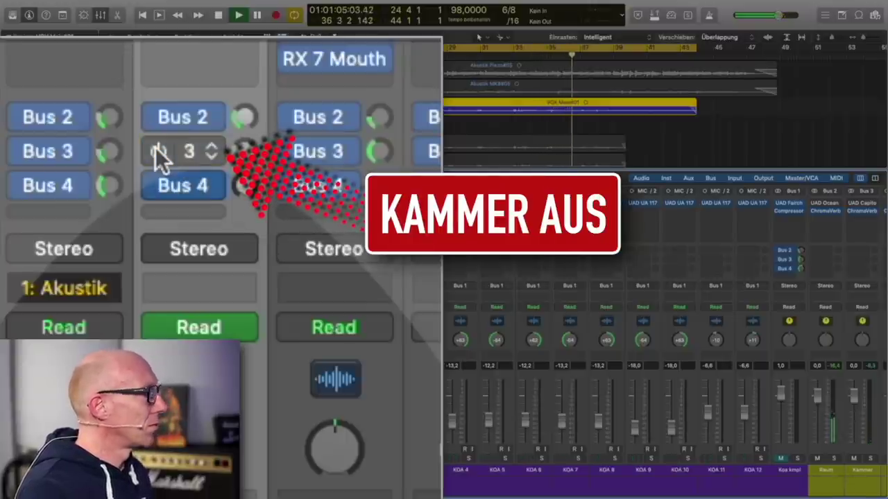
{"action": "left_click", "coordinate": [155, 148]}
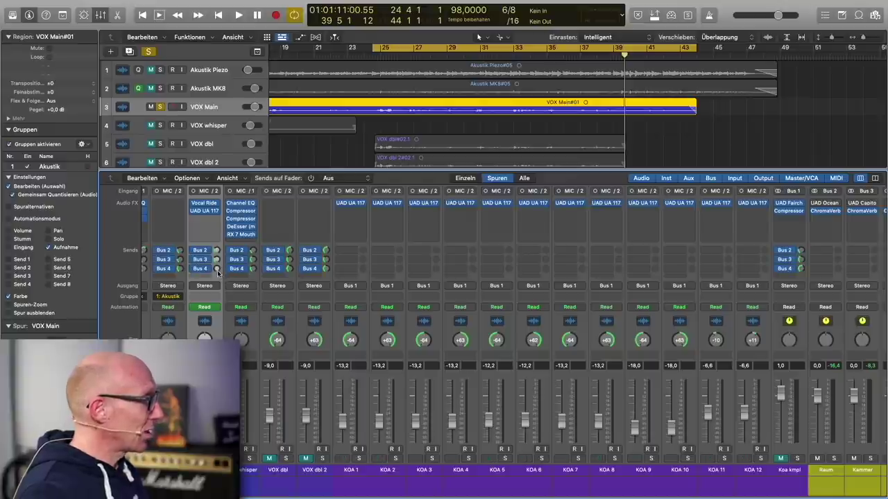
During playback, raise VOX Main's Bus 4 send to the Hall reverb strongly and back it off to a low level
{"action": "key", "text": "space"}
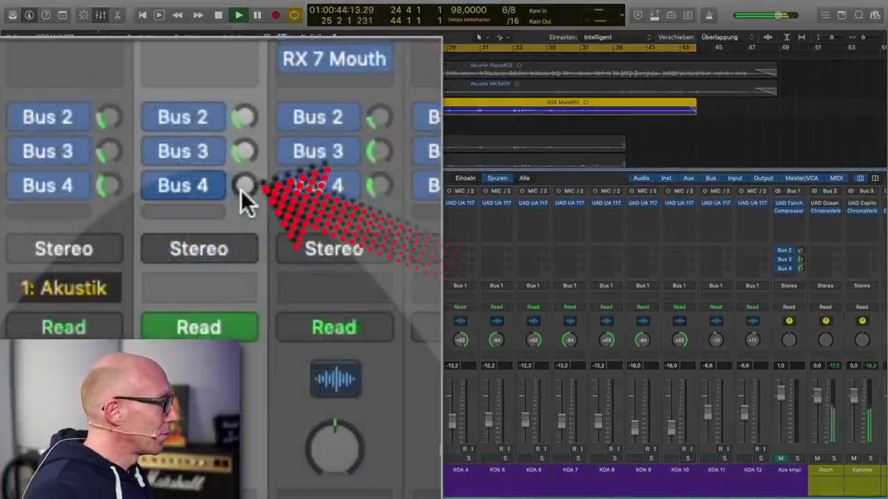
{"action": "left_click_drag", "start_coordinate": [240, 190], "coordinate": [241, 166]}
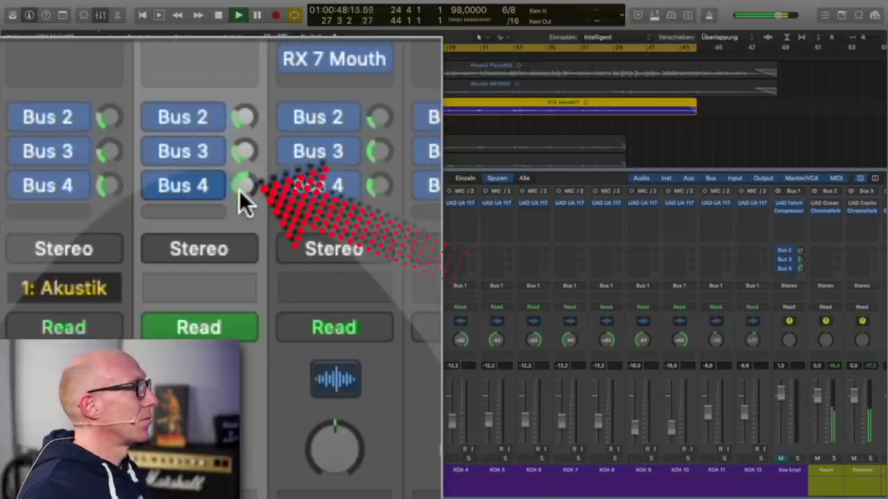
{"action": "left_click_drag", "start_coordinate": [246, 194], "coordinate": [251, 275]}
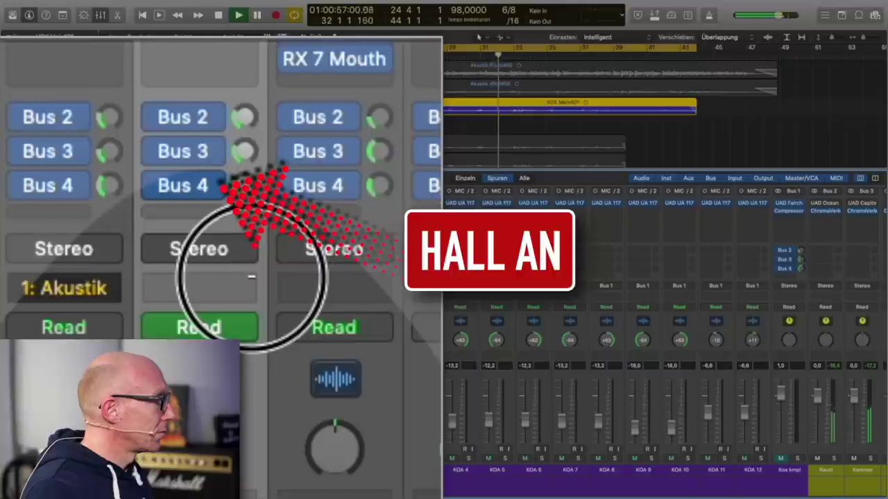
Compare VOX Main with and without the Hall reverb by repeatedly bypassing its Bus 4 send, leaving the send on
{"action": "left_click", "coordinate": [158, 185]}
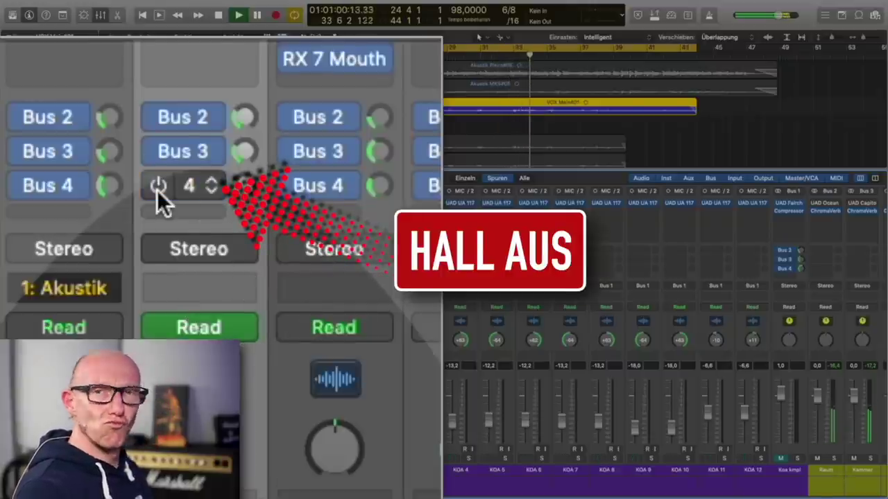
{"action": "left_click", "coordinate": [158, 186]}
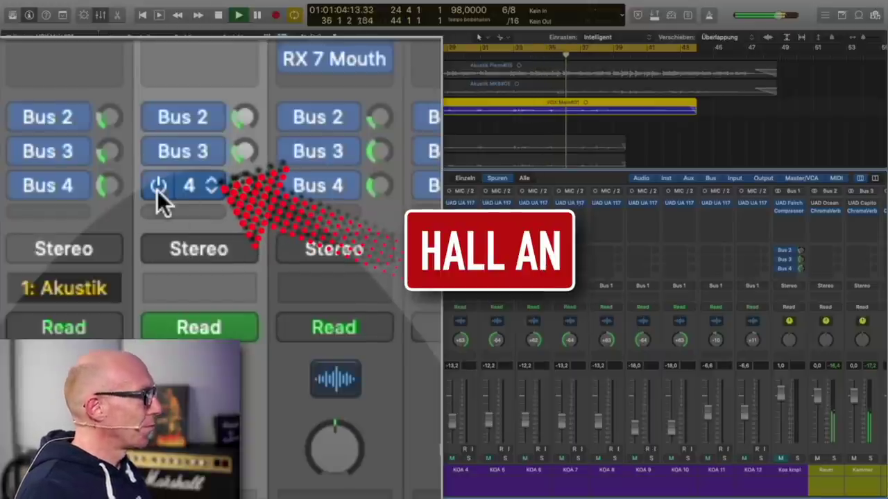
{"action": "left_click", "coordinate": [157, 186]}
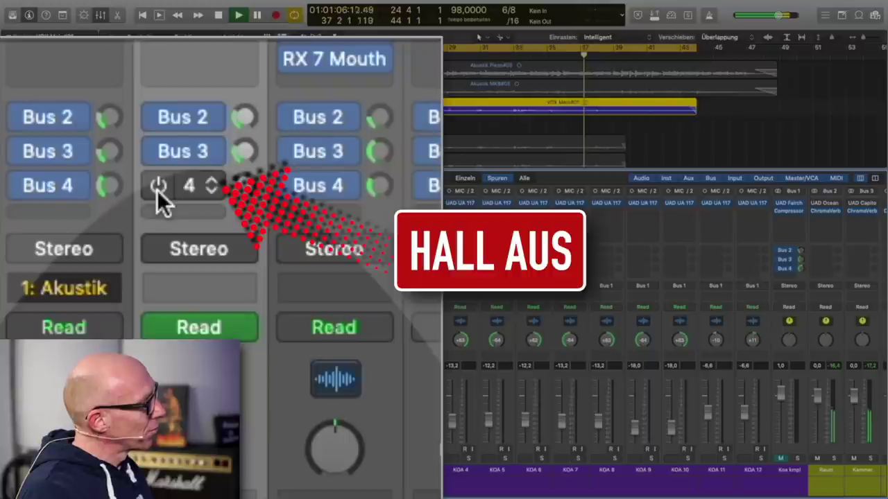
{"action": "left_click", "coordinate": [157, 186]}
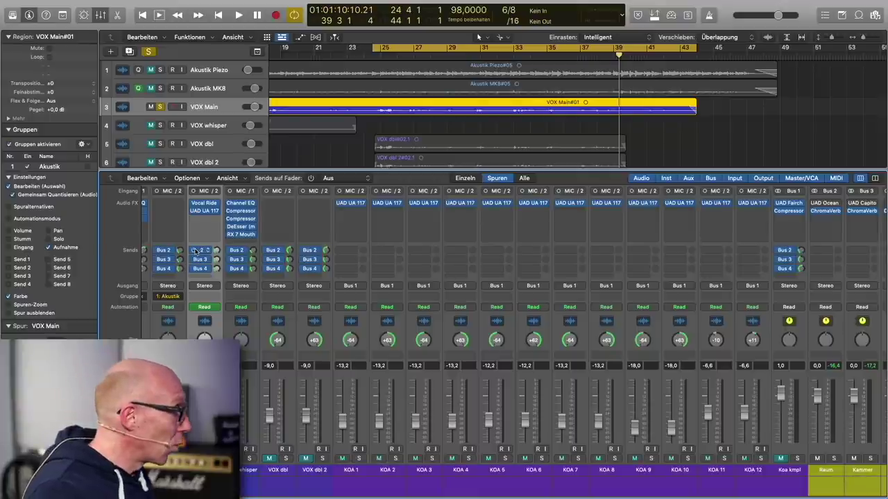
Play the soloed VOX Main and compare it dry and wet by bypassing its Bus 2, Bus 3 and Bus 4 sends together, leaving them on
{"action": "key", "text": "space"}
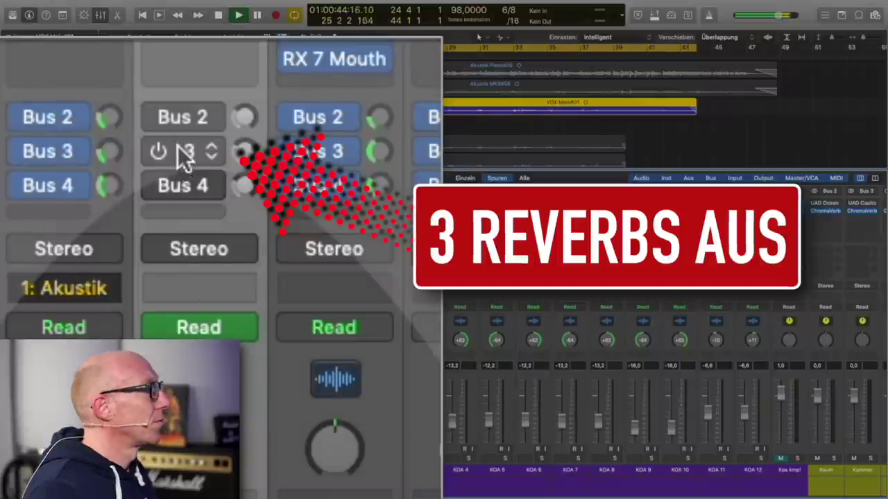
{"action": "left_click", "coordinate": [157, 116]}
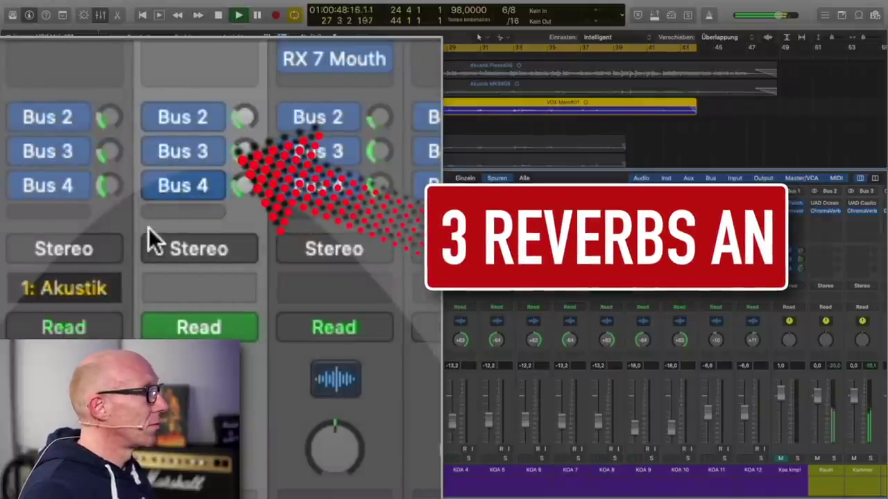
{"action": "left_click", "coordinate": [157, 118]}
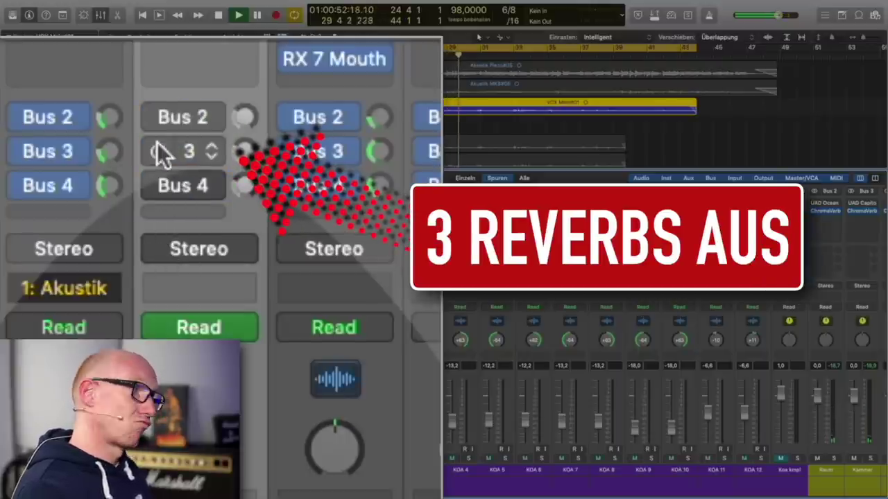
{"action": "left_click", "coordinate": [156, 118]}
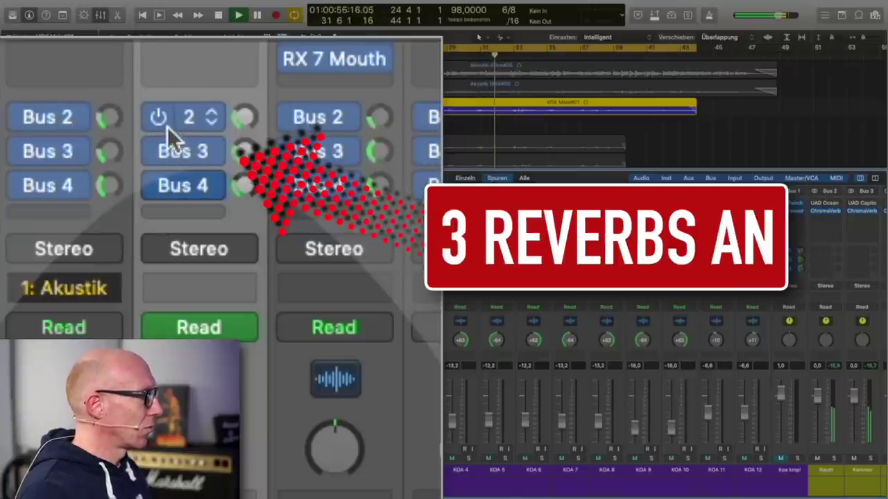
{"action": "left_click", "coordinate": [158, 153]}
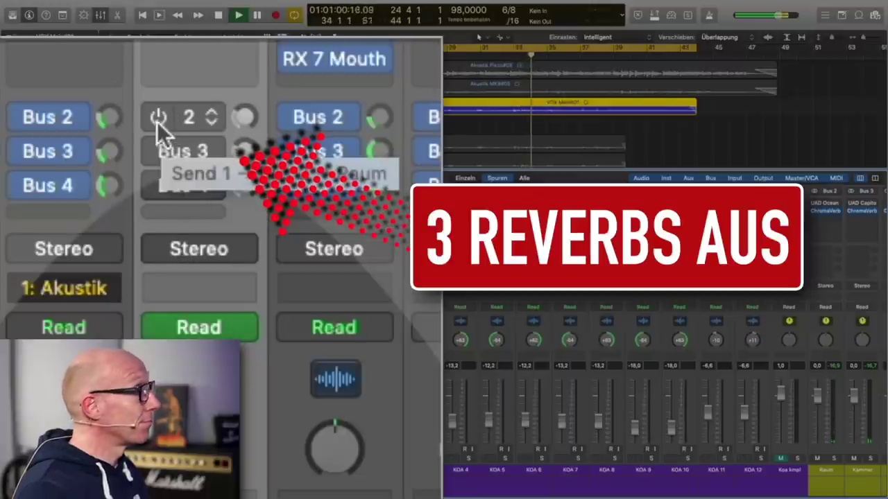
{"action": "left_click", "coordinate": [158, 120]}
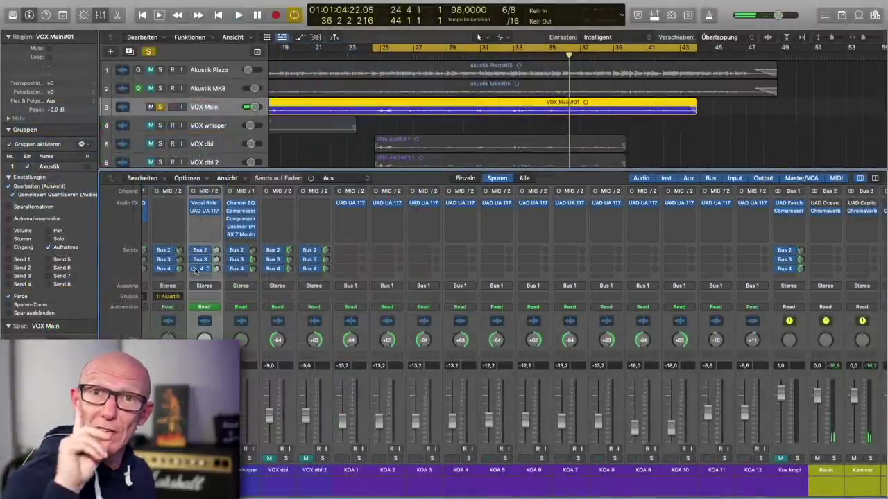
Take VOX Main out of solo with its three reverb sends bypassed, and unmute the Akustik Piezo and Akustik MK8 tracks
{"action": "key", "text": "s"}
{"action": "scroll", "coordinate": [171, 268], "scroll_direction": "left", "scroll_amount": 3}
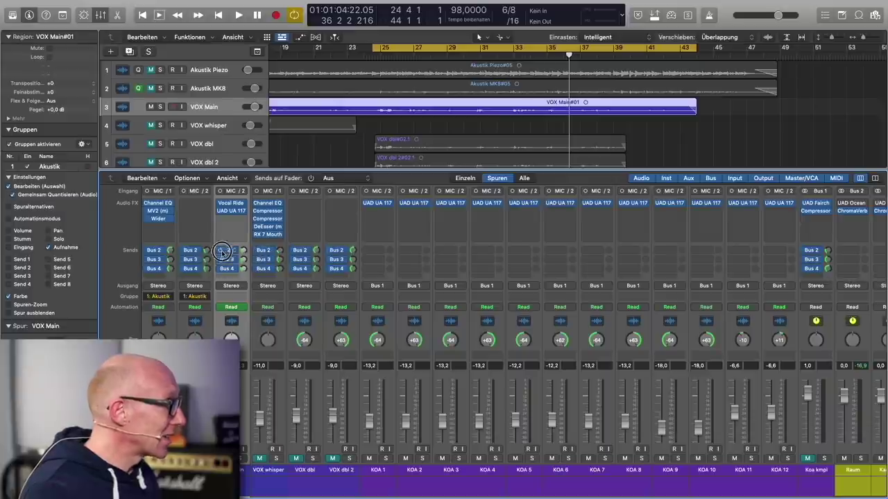
{"action": "key", "text": "space"}
{"action": "key", "text": "space"}
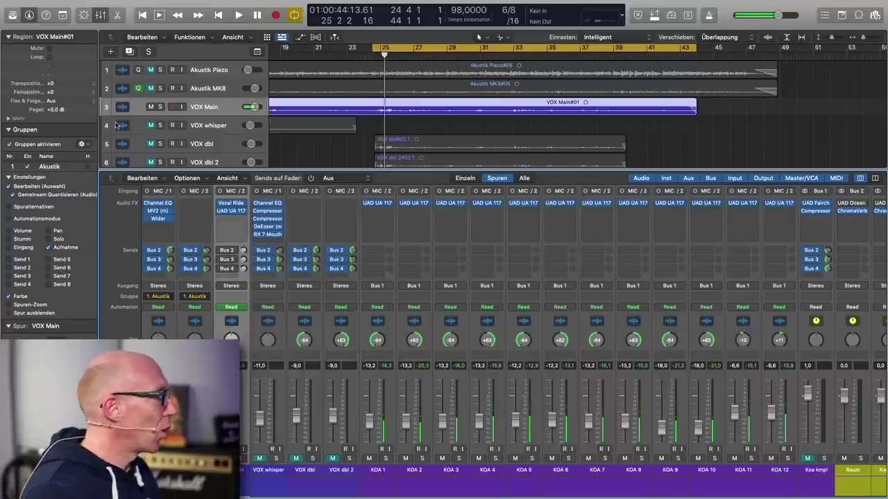
{"action": "scroll", "coordinate": [160, 430], "scroll_direction": "left", "scroll_amount": 1}
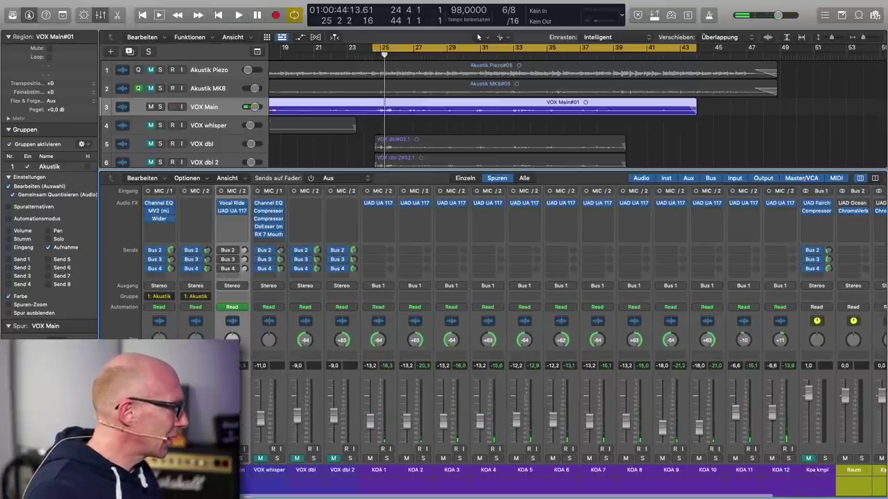
{"action": "left_click", "coordinate": [150, 458]}
{"action": "left_click", "coordinate": [188, 458]}
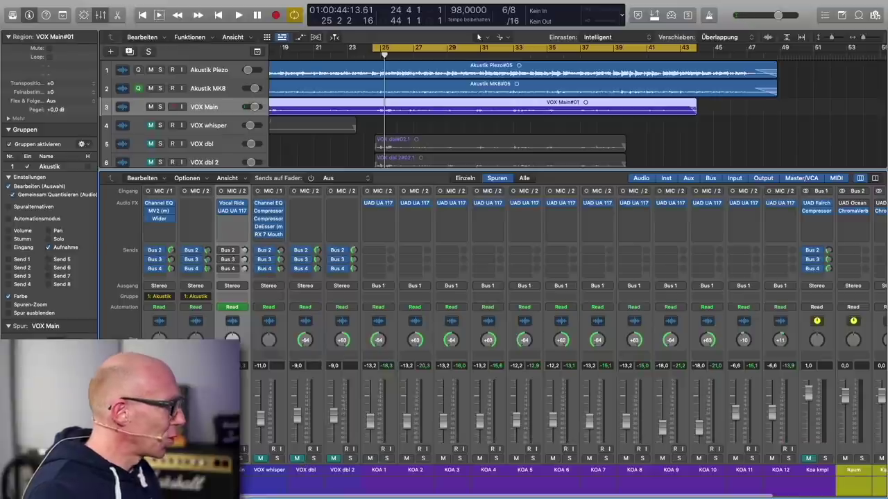
Play VOX Main with the guitars and repeatedly switch its Bus 2, Bus 3 and Bus 4 sends on and off together, leaving them on
{"action": "key", "text": "space"}
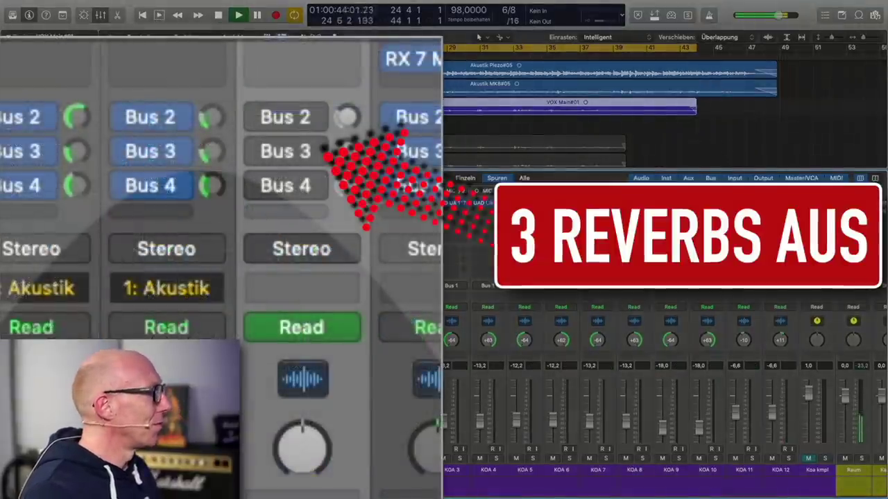
{"action": "mouse_move", "coordinate": [259, 125]}
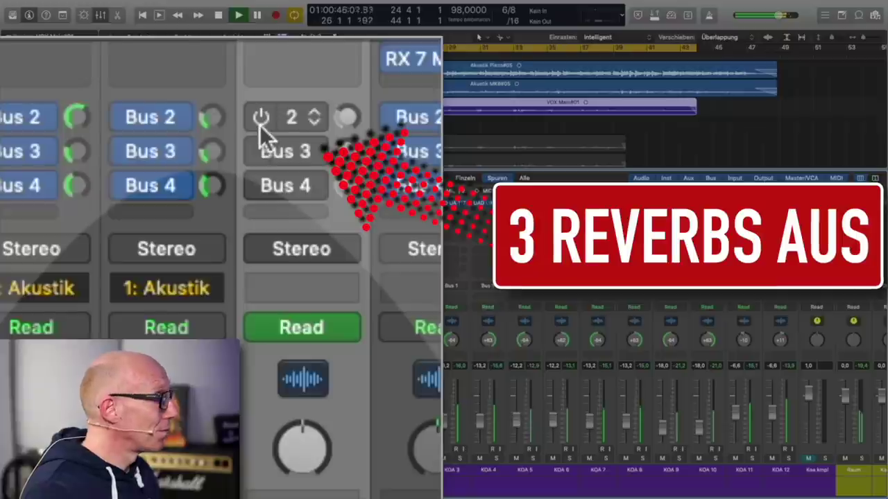
{"action": "left_click_drag", "start_coordinate": [258, 118], "coordinate": [258, 185]}
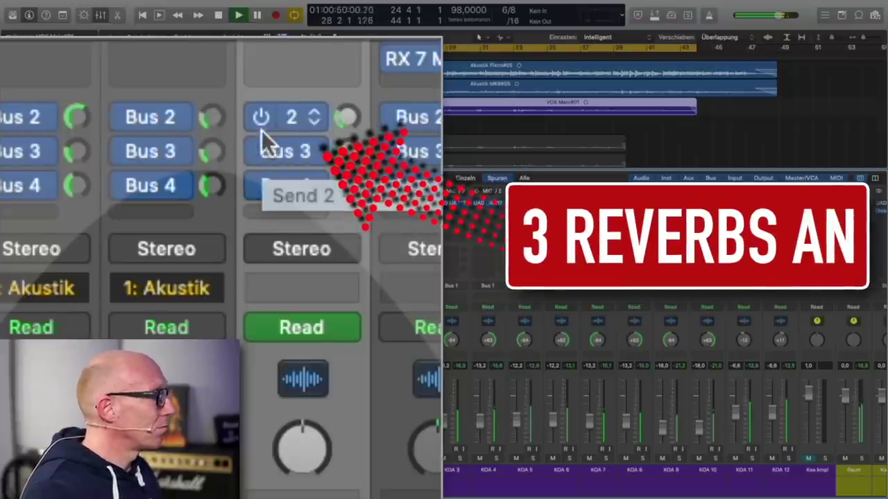
{"action": "left_click_drag", "start_coordinate": [259, 118], "coordinate": [259, 217]}
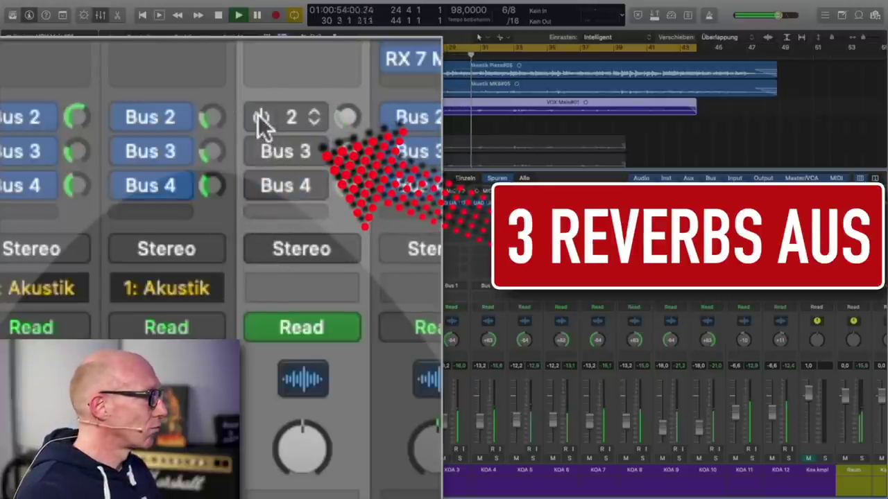
{"action": "left_click_drag", "start_coordinate": [261, 115], "coordinate": [255, 249]}
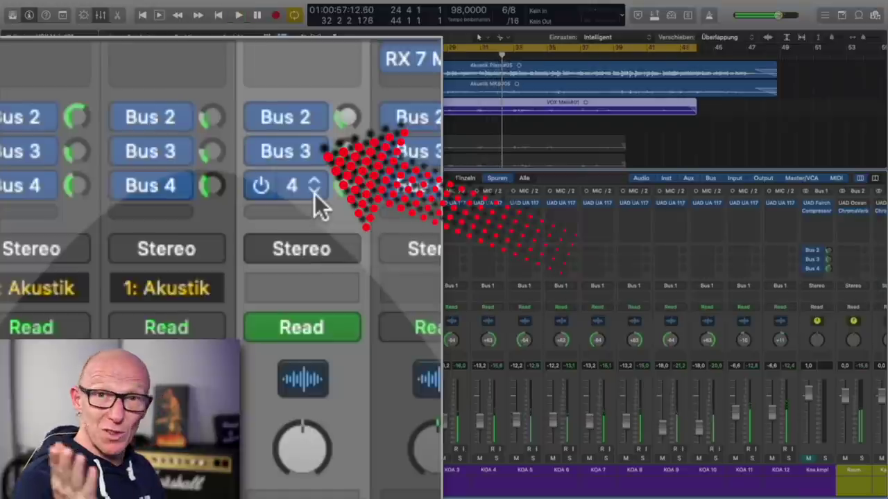
{"action": "left_click_drag", "start_coordinate": [344, 151], "coordinate": [348, 197]}
{"action": "left_click_drag", "start_coordinate": [259, 120], "coordinate": [261, 195]}
{"action": "key", "text": "space"}
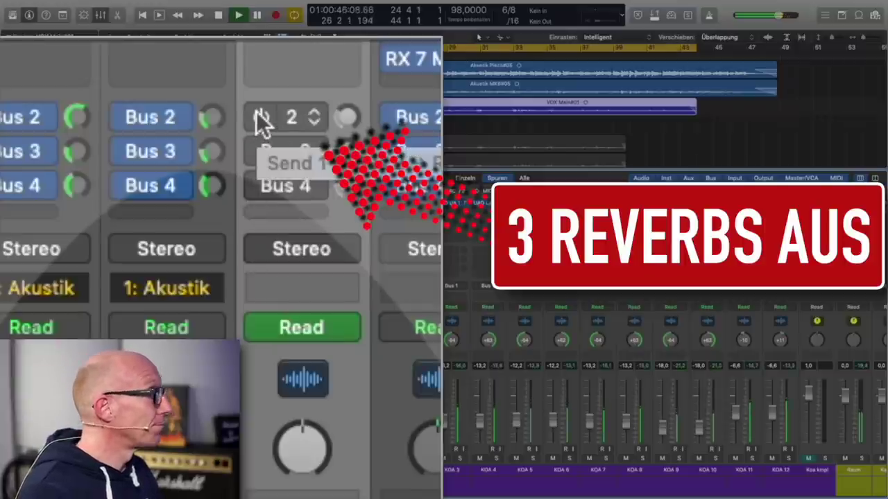
{"action": "left_click_drag", "start_coordinate": [257, 116], "coordinate": [259, 194]}
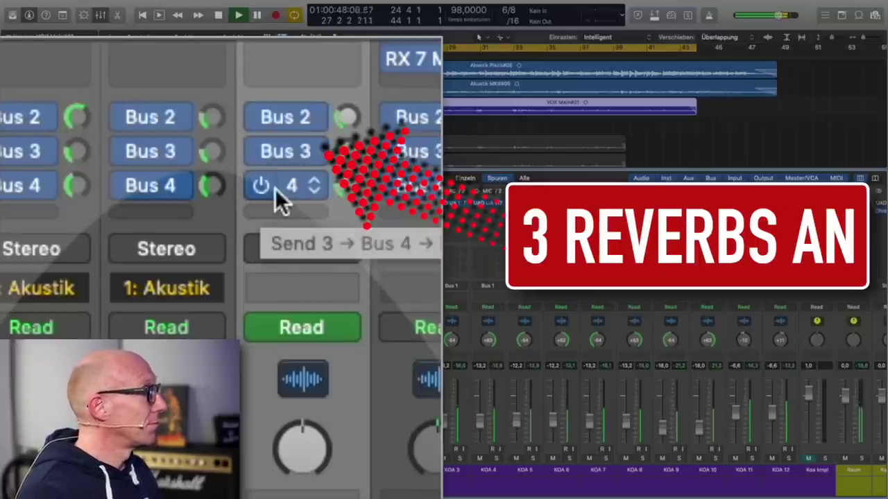
{"action": "left_click", "coordinate": [342, 148]}
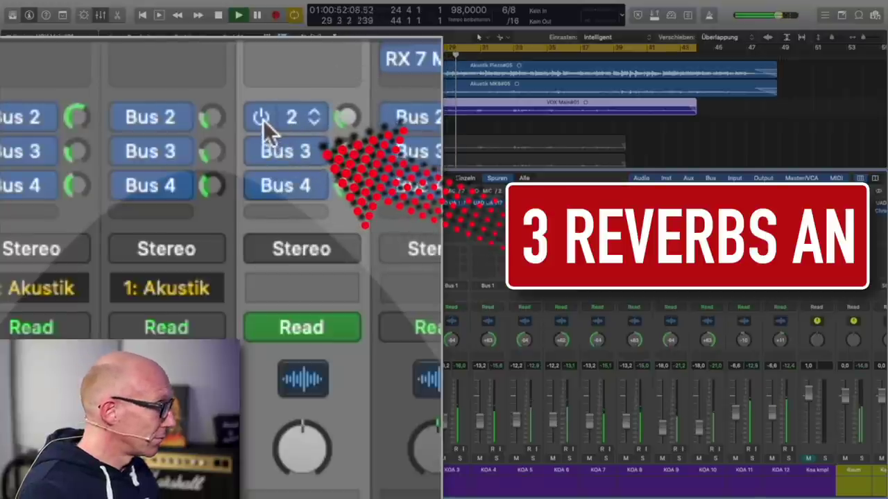
{"action": "left_click_drag", "start_coordinate": [262, 115], "coordinate": [261, 192]}
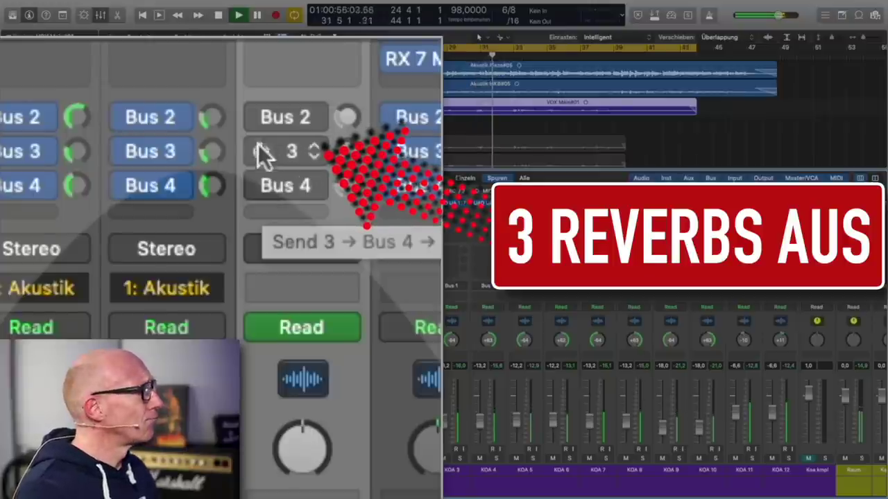
{"action": "left_click_drag", "start_coordinate": [261, 117], "coordinate": [269, 225]}
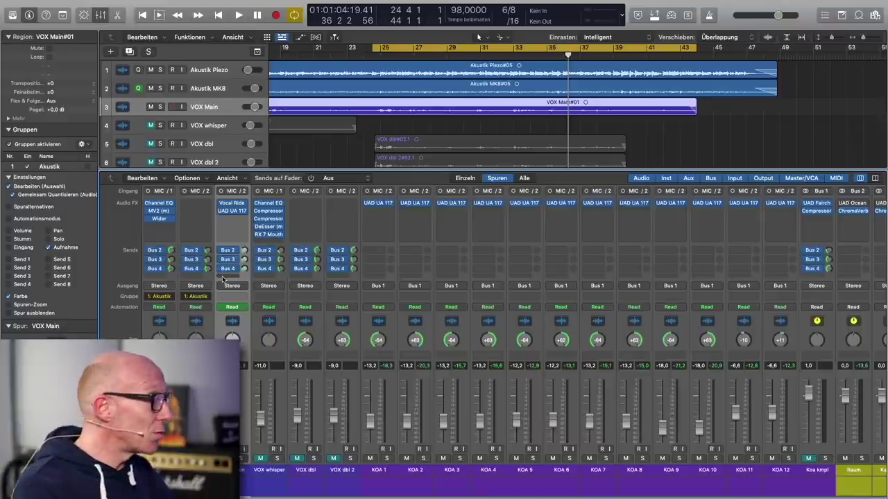
Unmute the VOX dbl, VOX dbl 2 and Koa kmpl channels
{"action": "left_click", "coordinate": [298, 459]}
{"action": "left_click", "coordinate": [333, 459]}
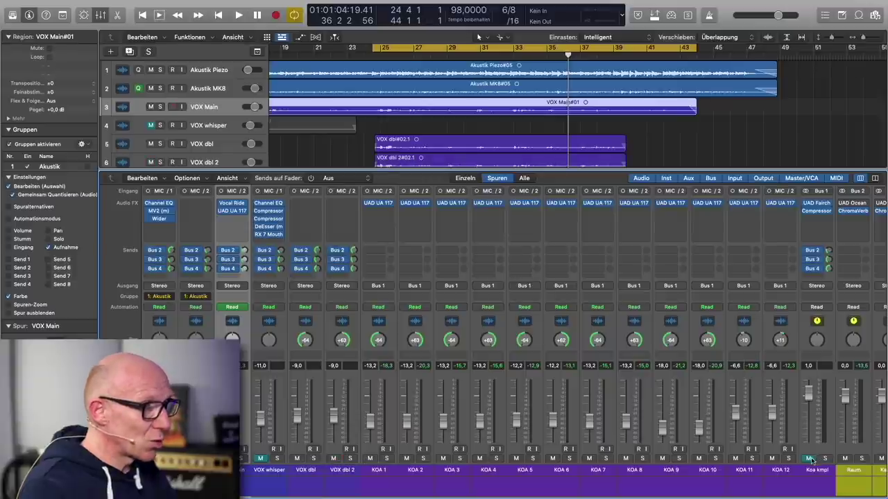
Mute the Raum, Kammer and Hall reverb buses, select their three channels and start playback of the dry mix
{"action": "scroll", "coordinate": [734, 417], "scroll_direction": "right", "scroll_amount": 5}
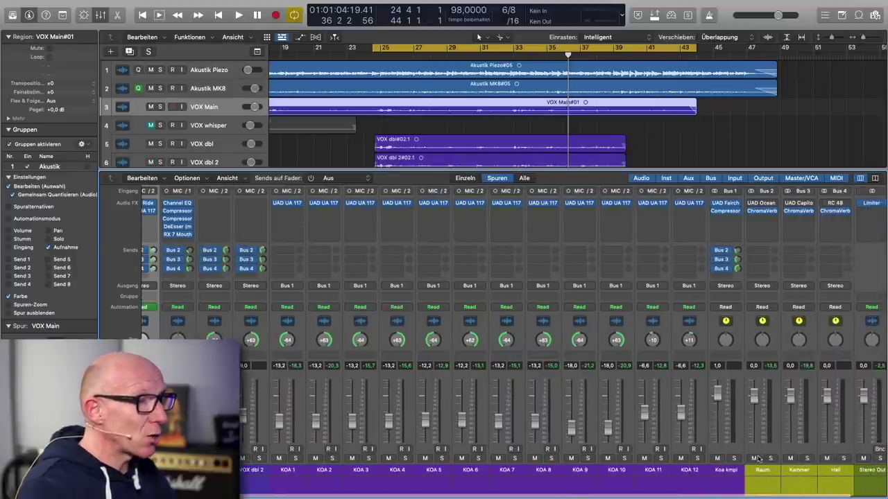
{"action": "left_click", "coordinate": [754, 458]}
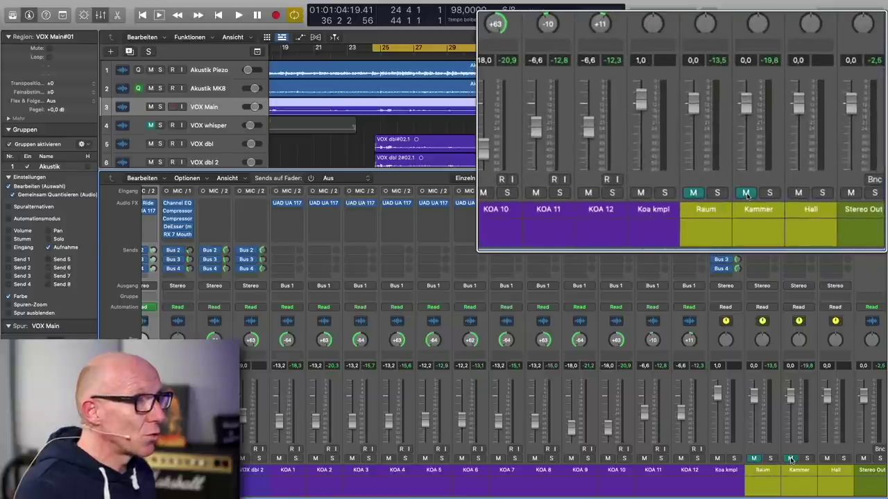
{"action": "left_click", "coordinate": [827, 459]}
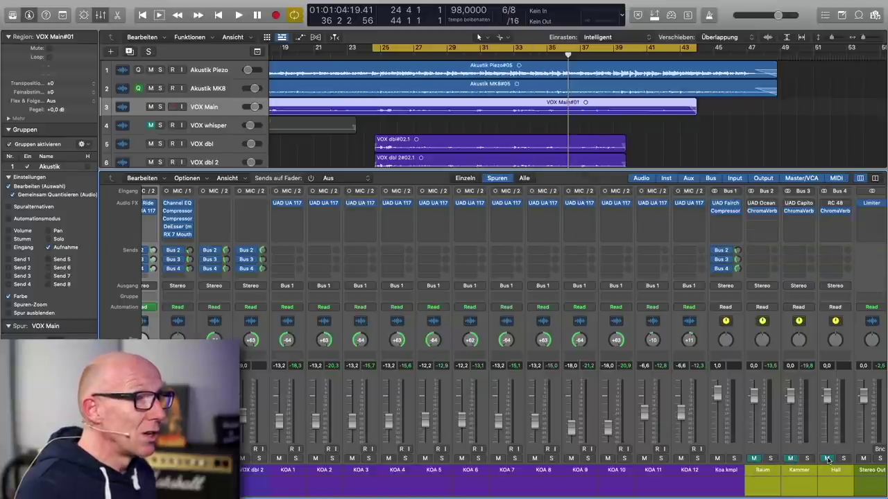
{"action": "left_click_drag", "start_coordinate": [779, 454], "coordinate": [827, 451]}
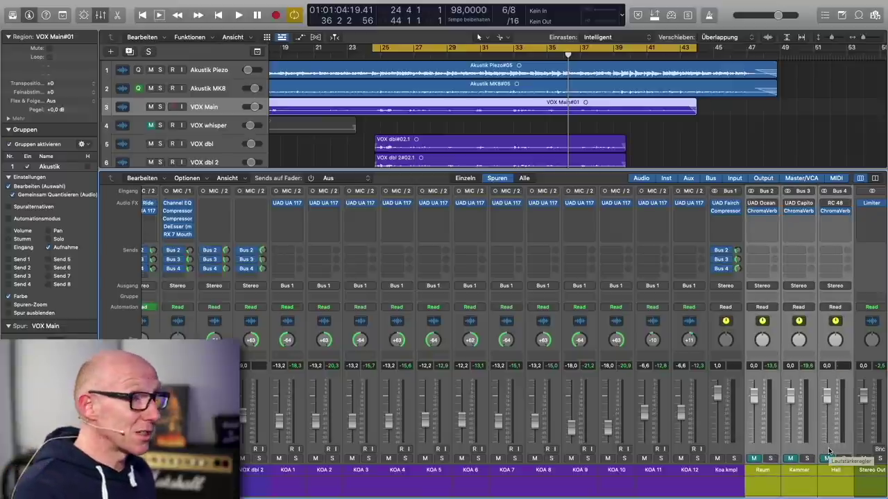
{"action": "key", "text": "space"}
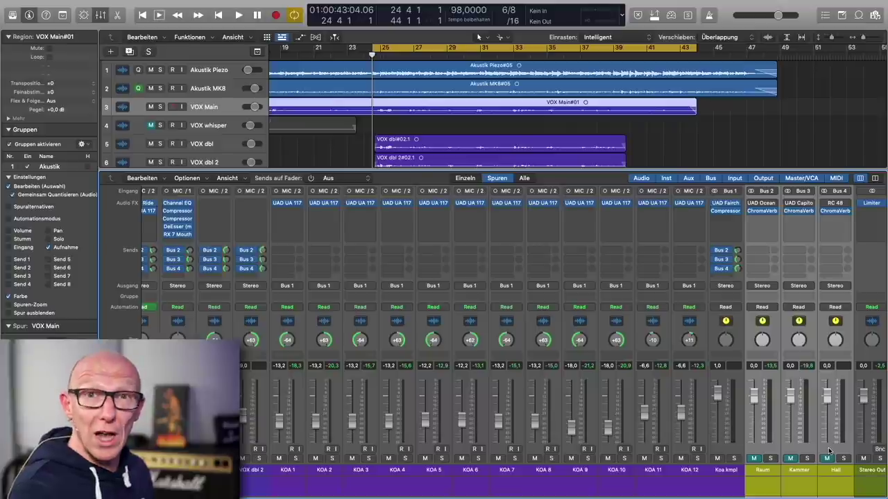
Play the full mix and repeatedly unmute and mute the Raum, Kammer and Hall reverb buses together, leaving all three unmuted
{"action": "key", "text": "space"}
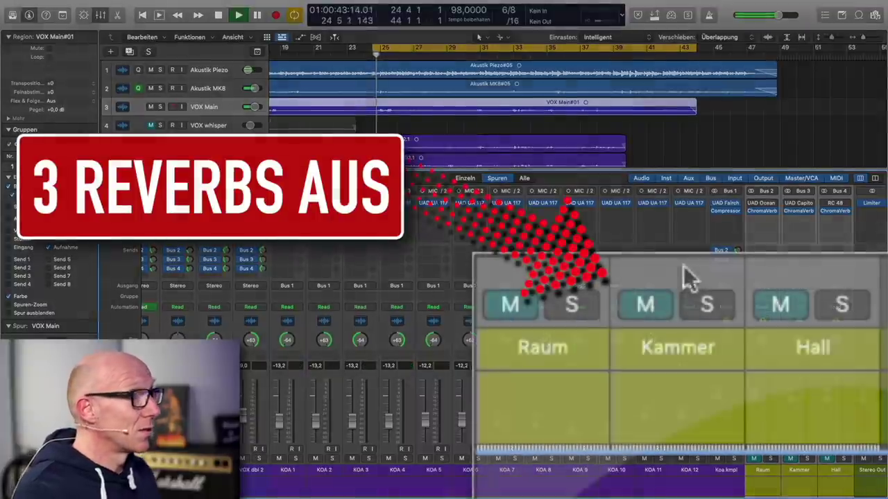
{"action": "left_click", "coordinate": [505, 302]}
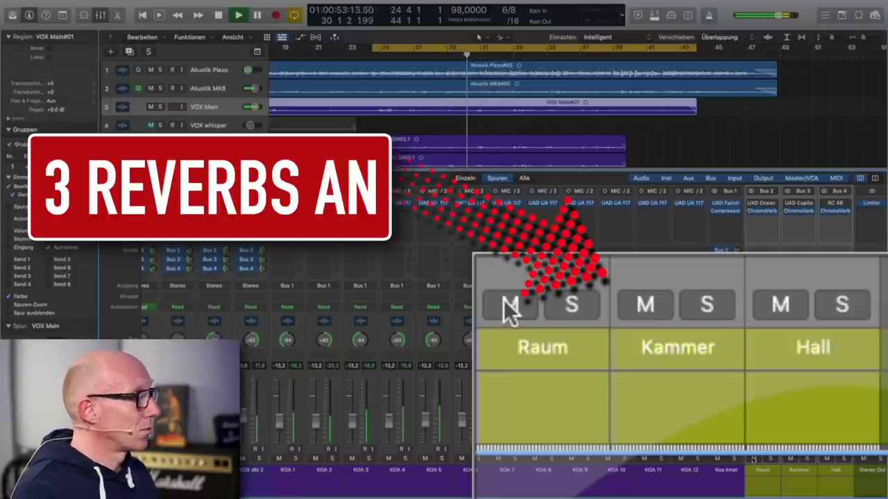
{"action": "left_click", "coordinate": [504, 301]}
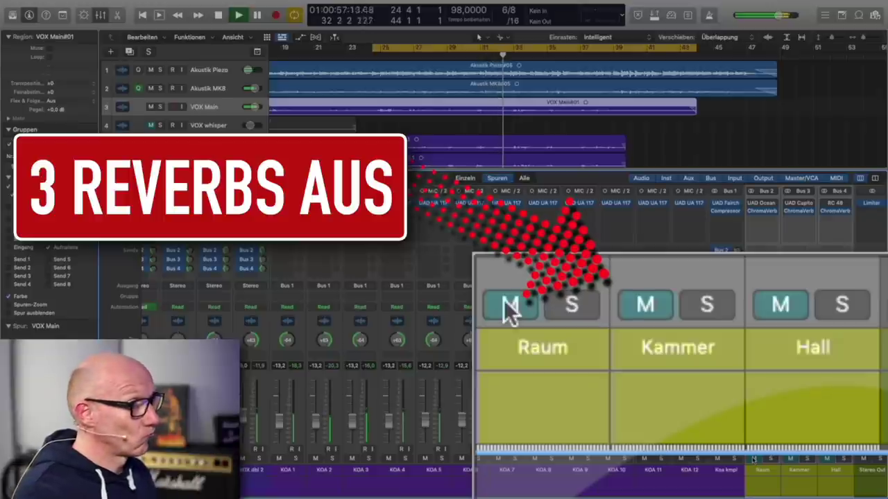
{"action": "left_click", "coordinate": [503, 303]}
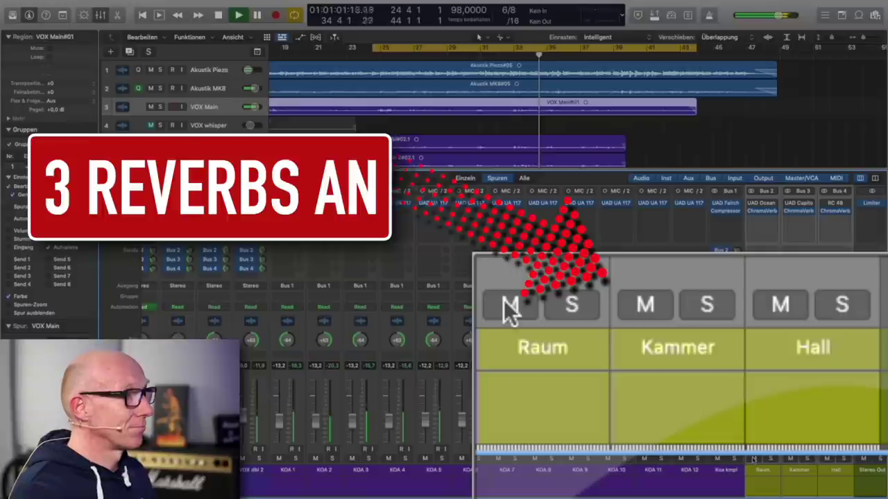
{"action": "left_click", "coordinate": [504, 302]}
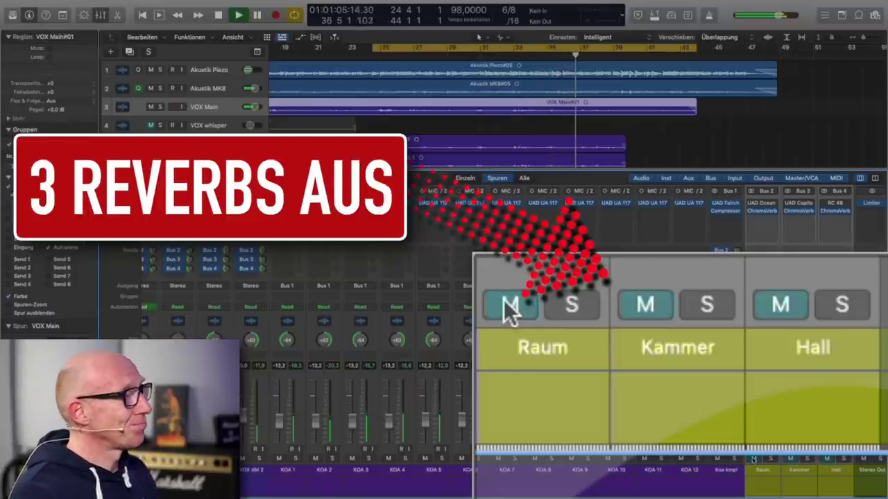
{"action": "left_click", "coordinate": [504, 302]}
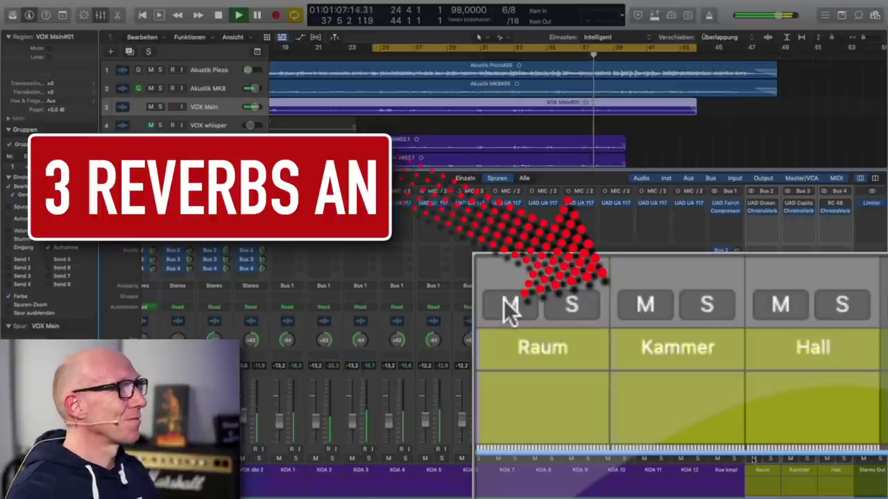